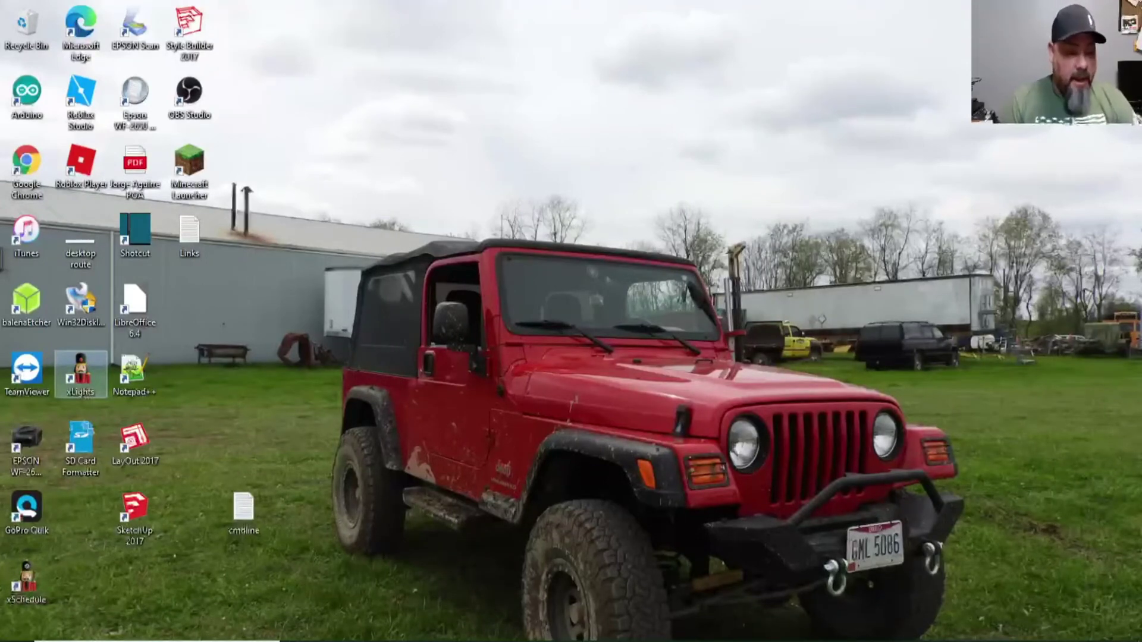
Step: Restore the File Explorer window showing C:\Xlights from the taskbar
mouse_move(369, 640)
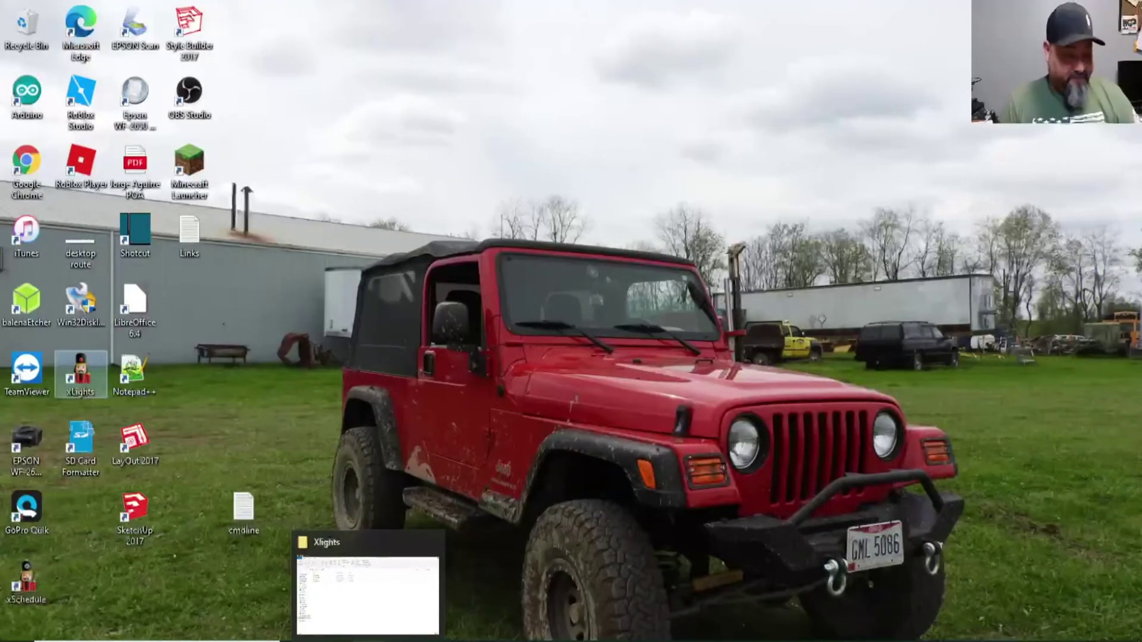
click(369, 640)
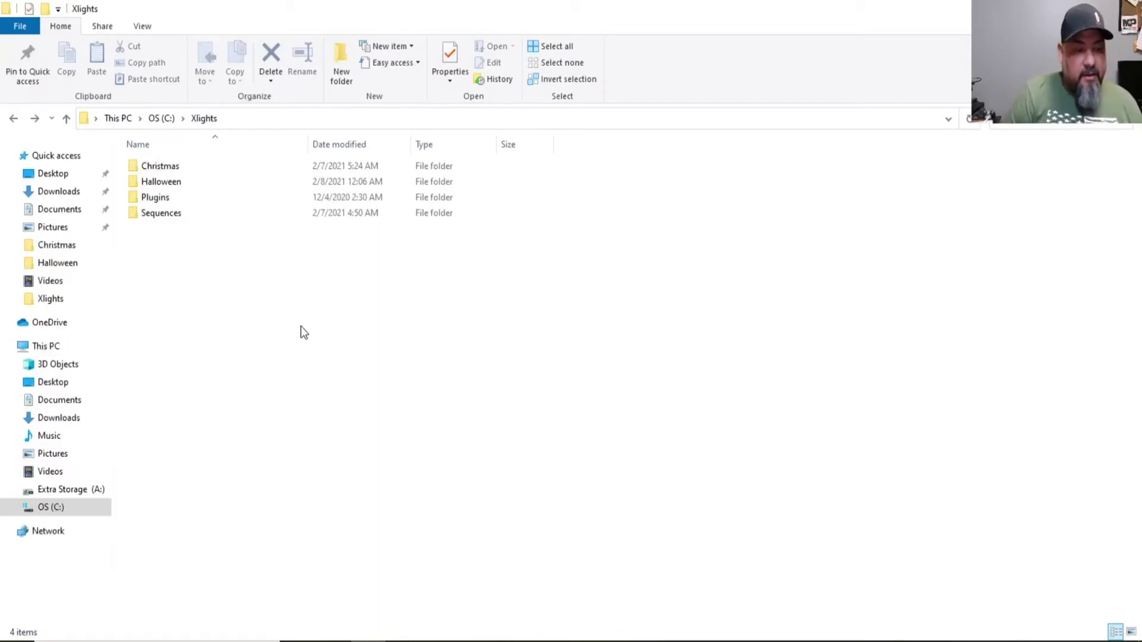
Step: Switch to the Google Slides deck and reveal the Colorcurves, Music, Palletes and Sequences explanations
click(149, 183)
key(alt+Tab)
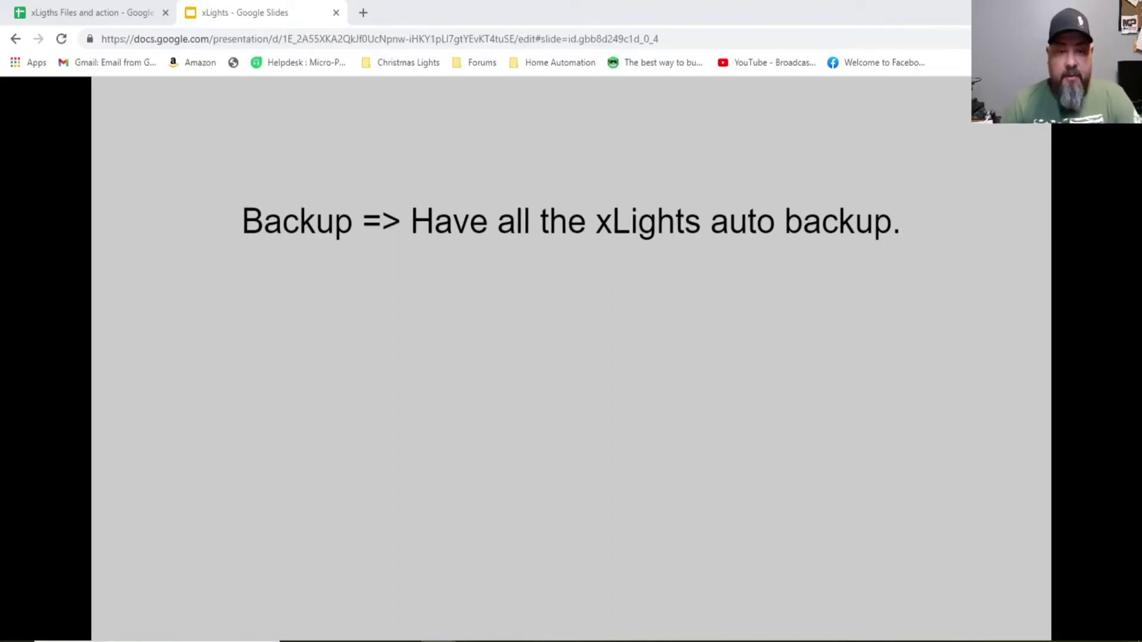
key(Right)
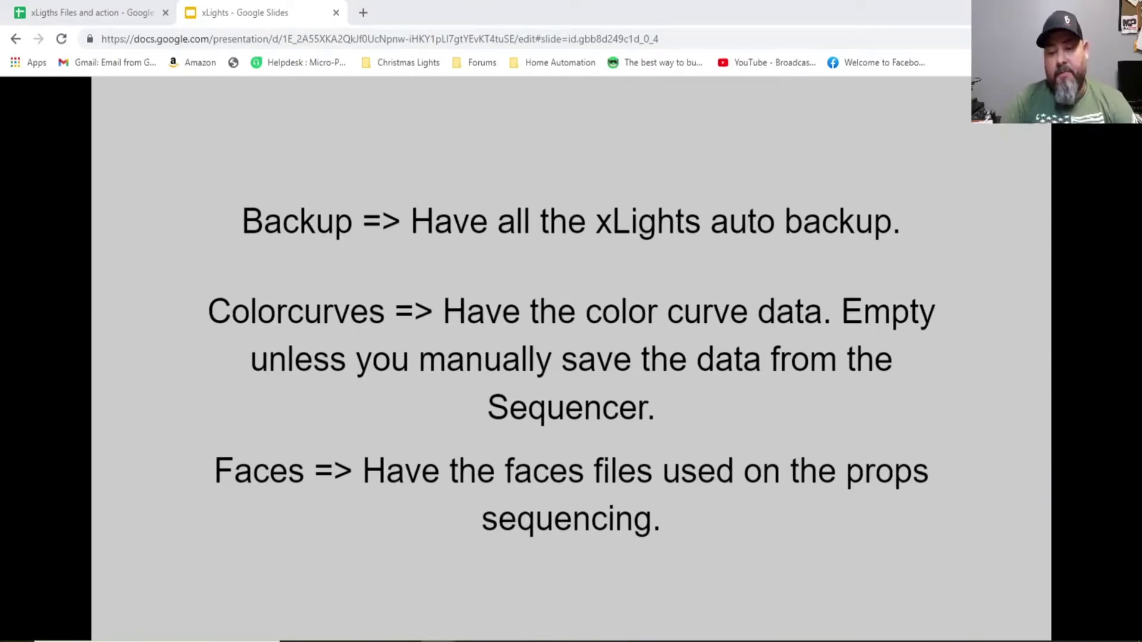
key(Right)
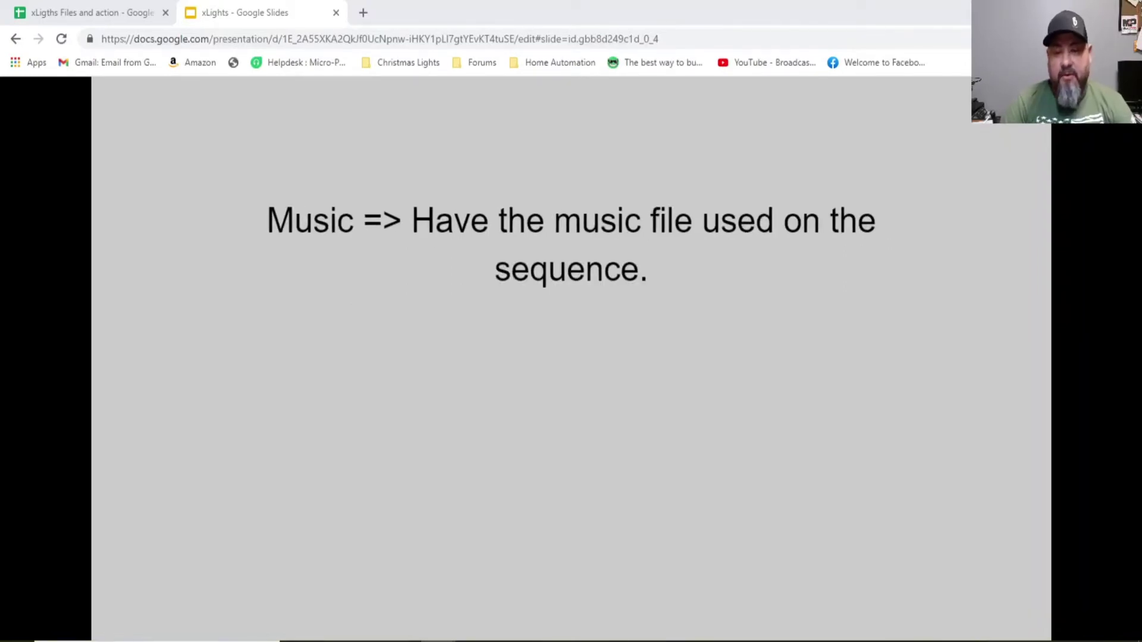
key(Right)
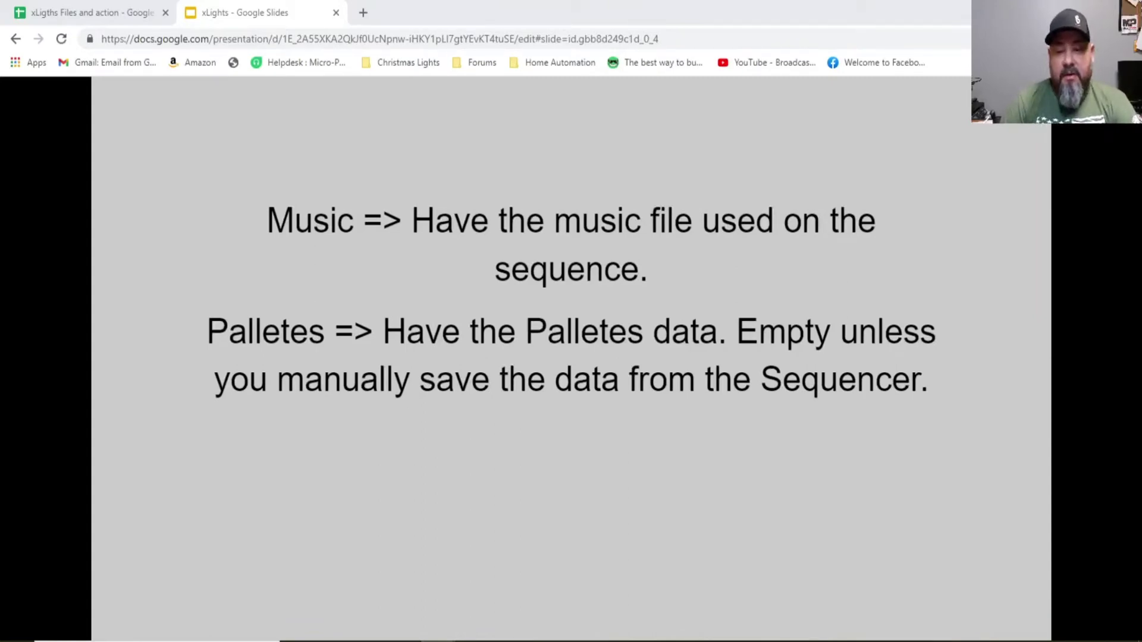
key(Right)
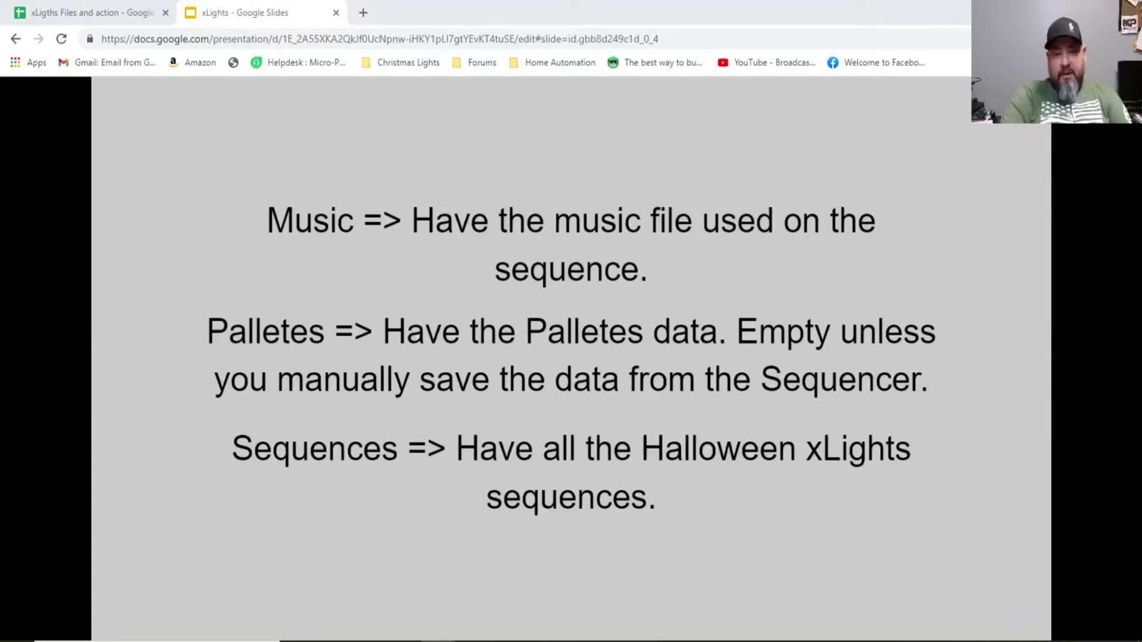
Step: Continue through Valuecurves, xScheduleData and Import, then advance to the Home.jpeg slide
key(Right)
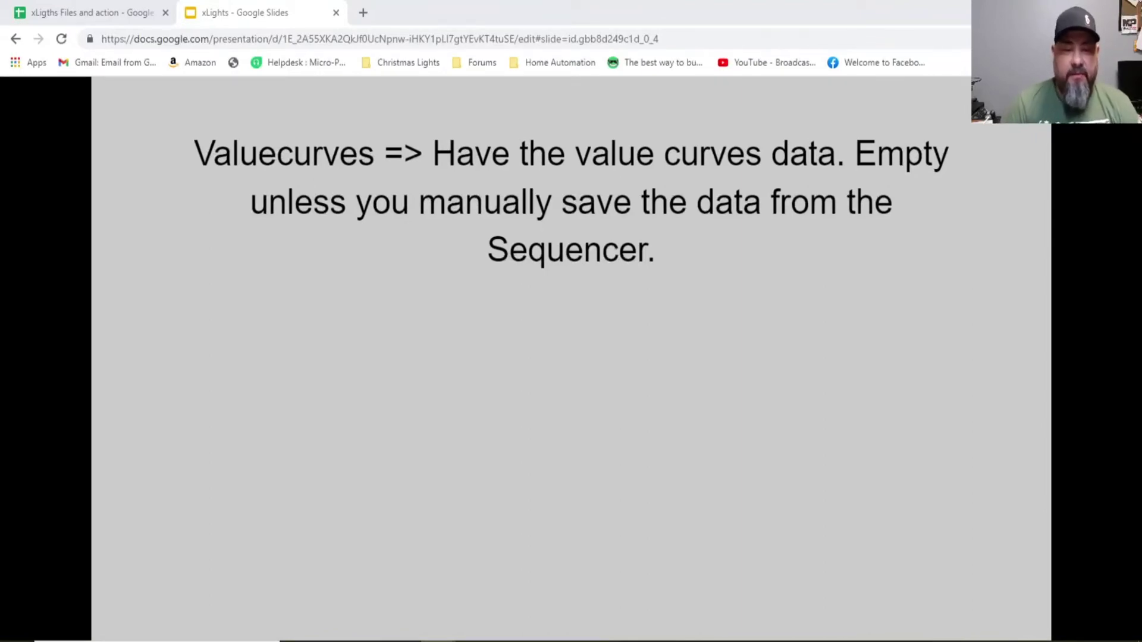
key(Right)
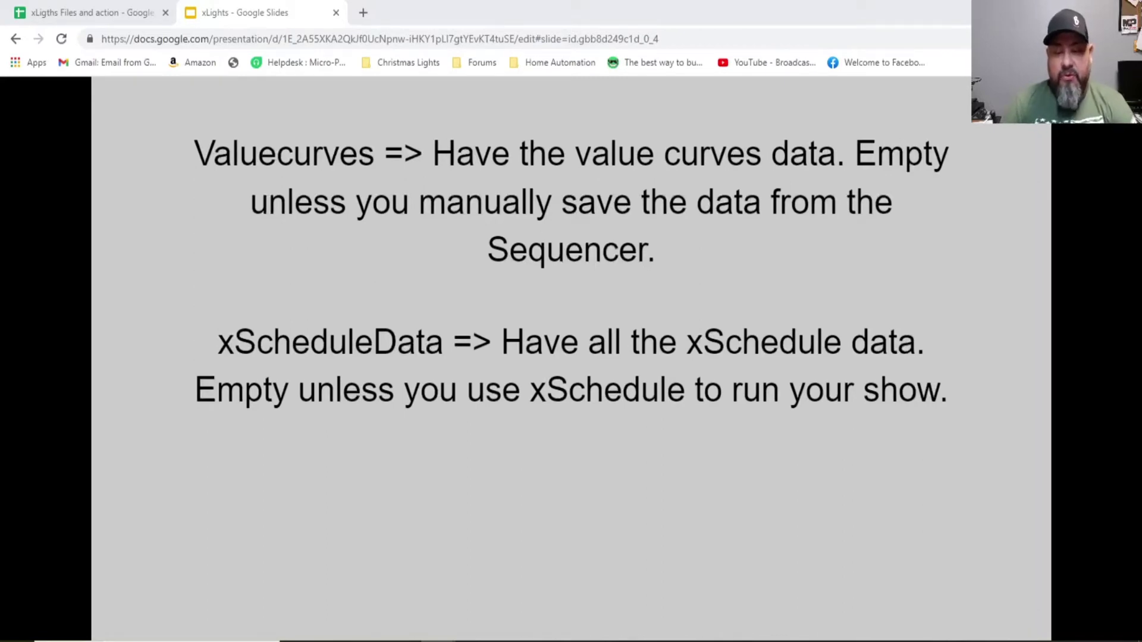
key(Right)
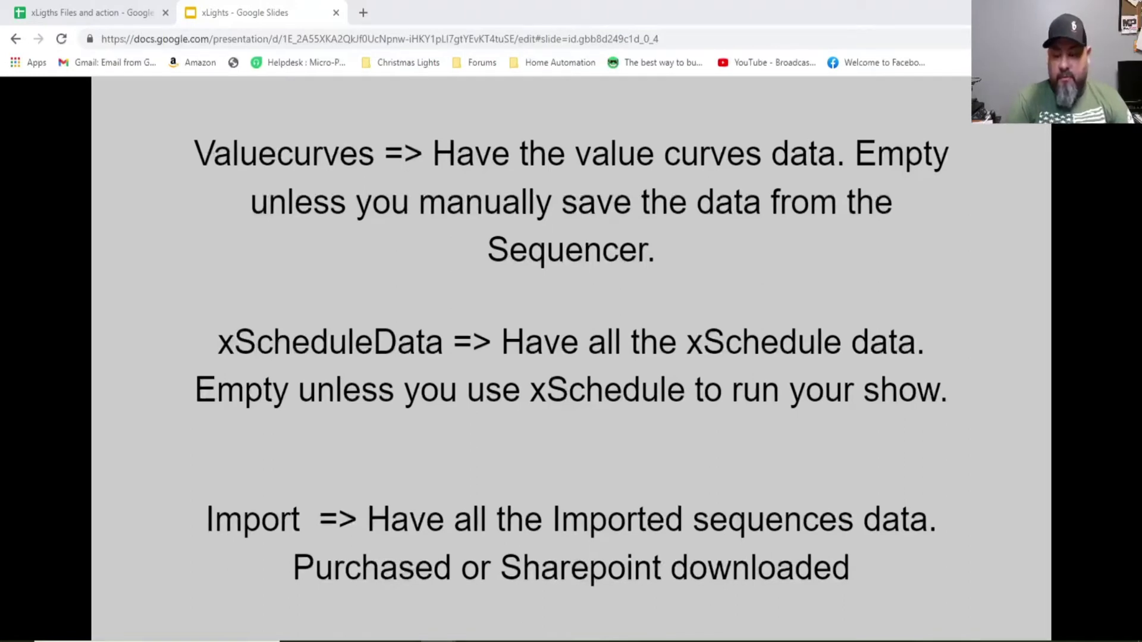
key(Right)
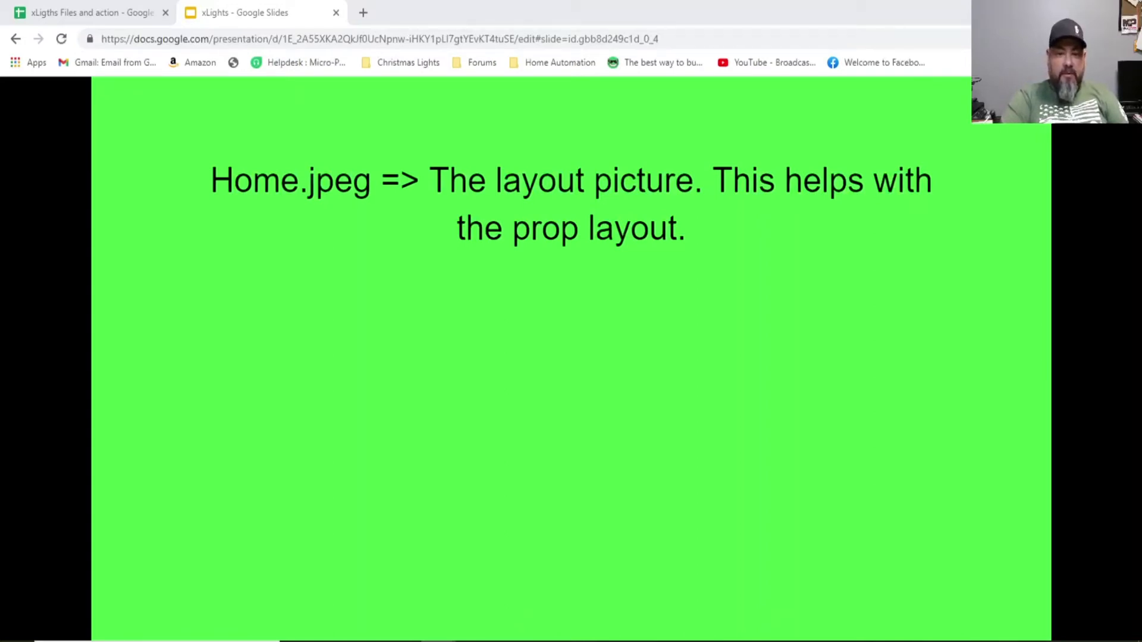
Step: Reveal the xlights_keybindings.xml and xlights_networks.xml explanations, then switch to the xLights files spreadsheet
key(Right)
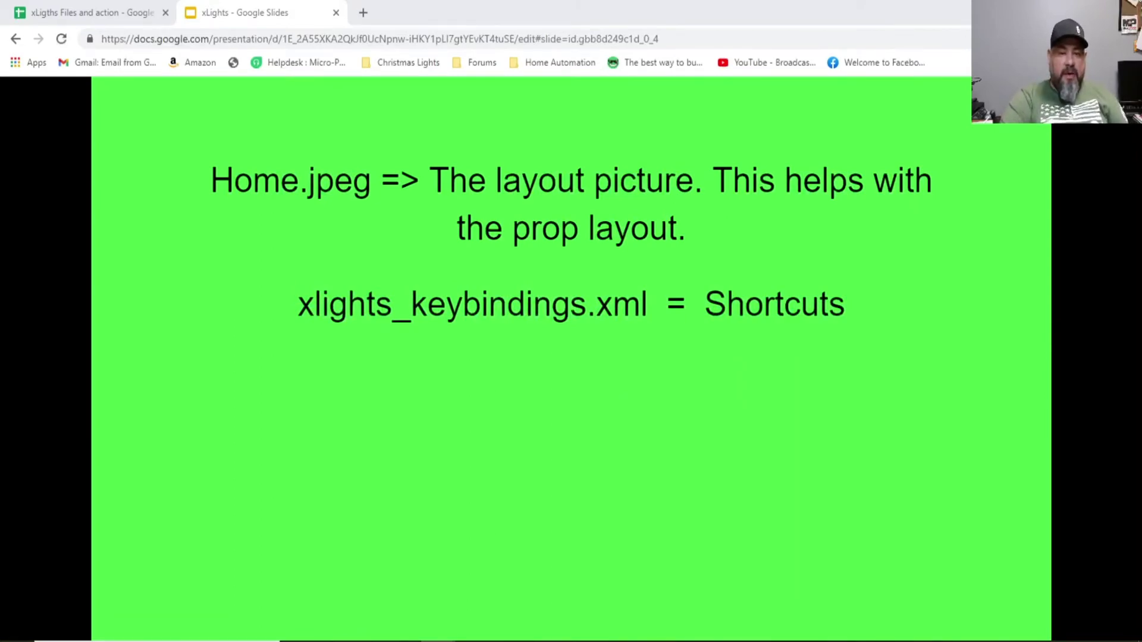
key(Right)
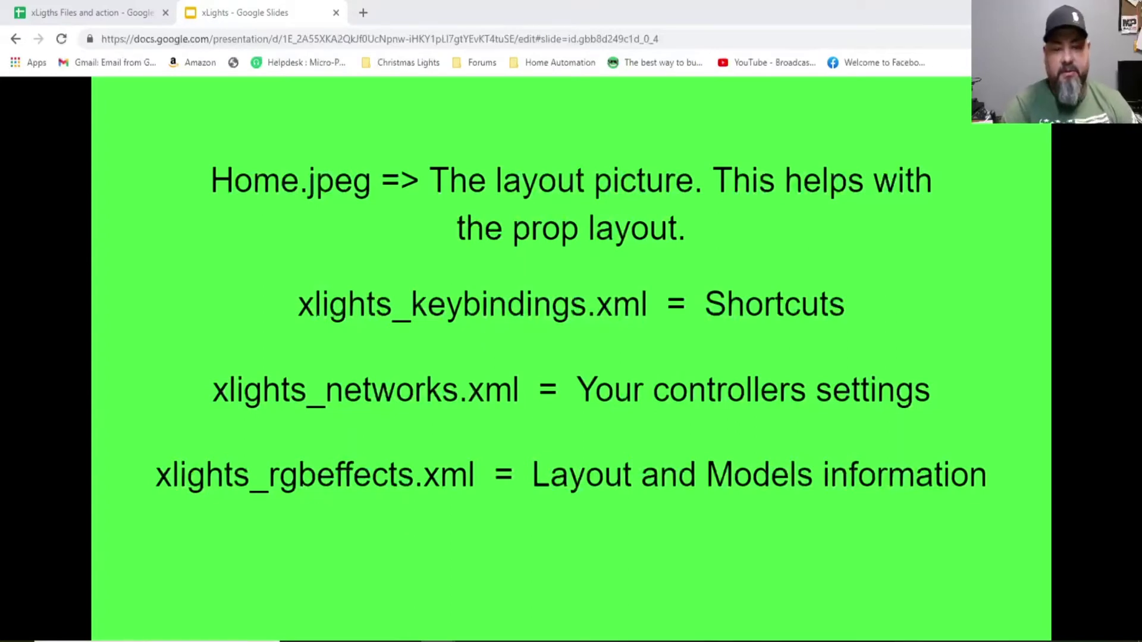
key(ctrl+Tab)
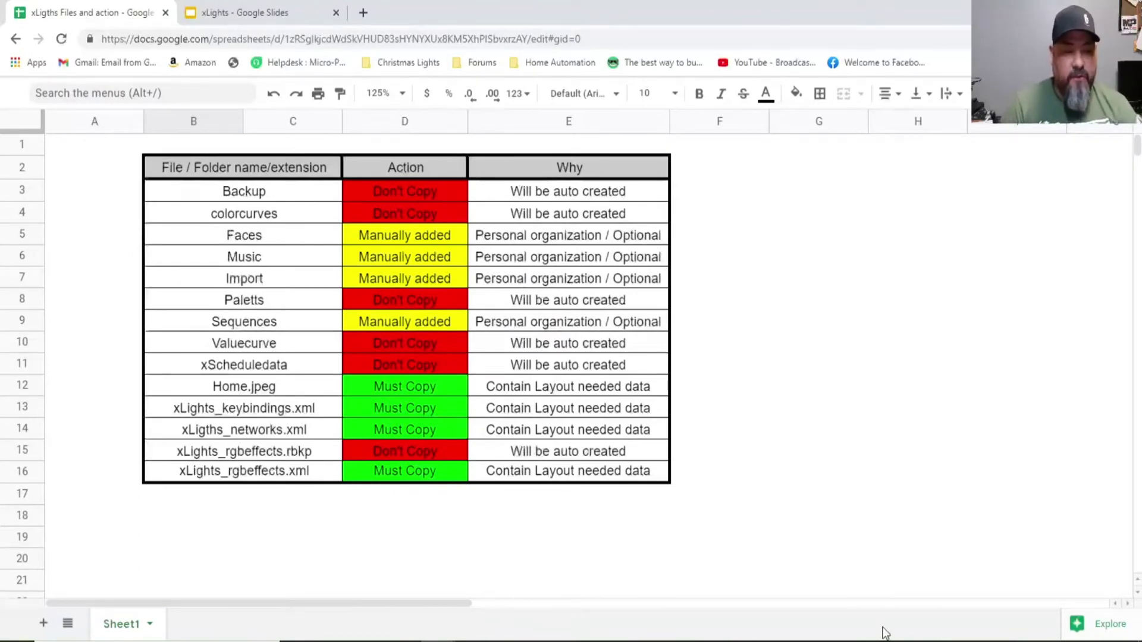
Step: Bring the C:\Xlights File Explorer window back and refresh its view
mouse_move(368, 640)
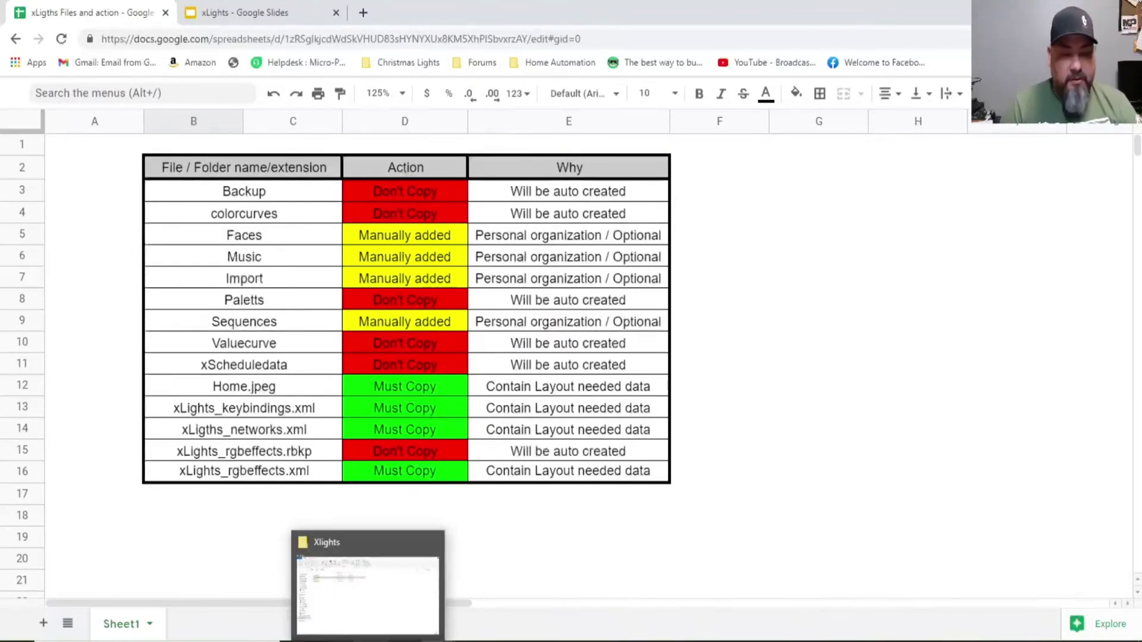
click(368, 595)
click(205, 119)
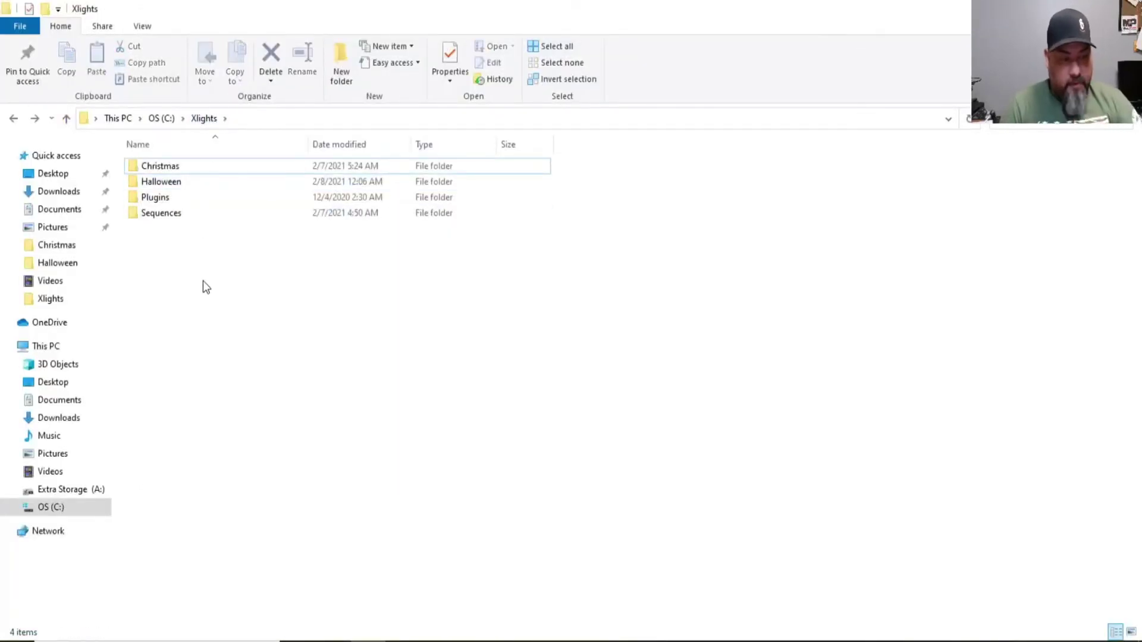
right_click(186, 263)
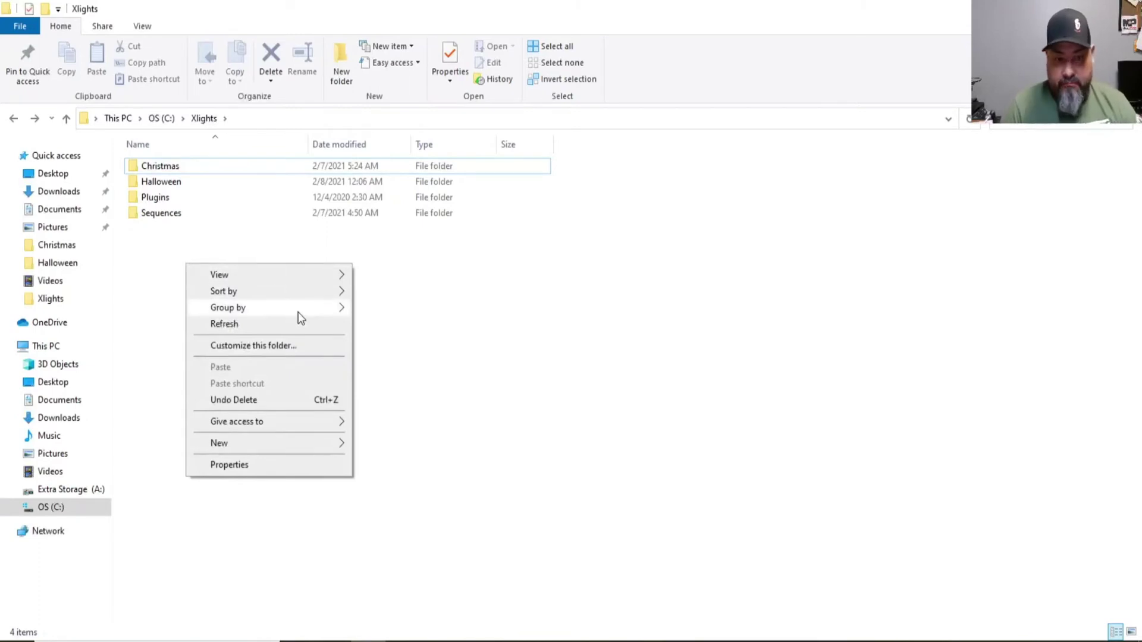
click(165, 285)
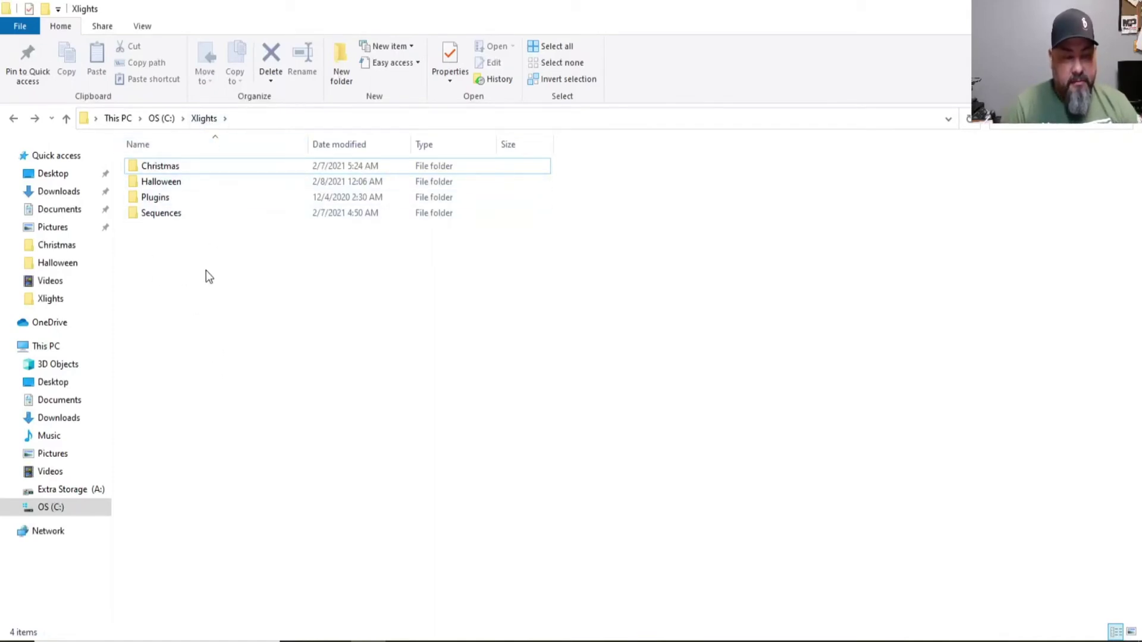
Step: Create a new folder named 'Tutorial Layout' inside Xlights
right_click(184, 288)
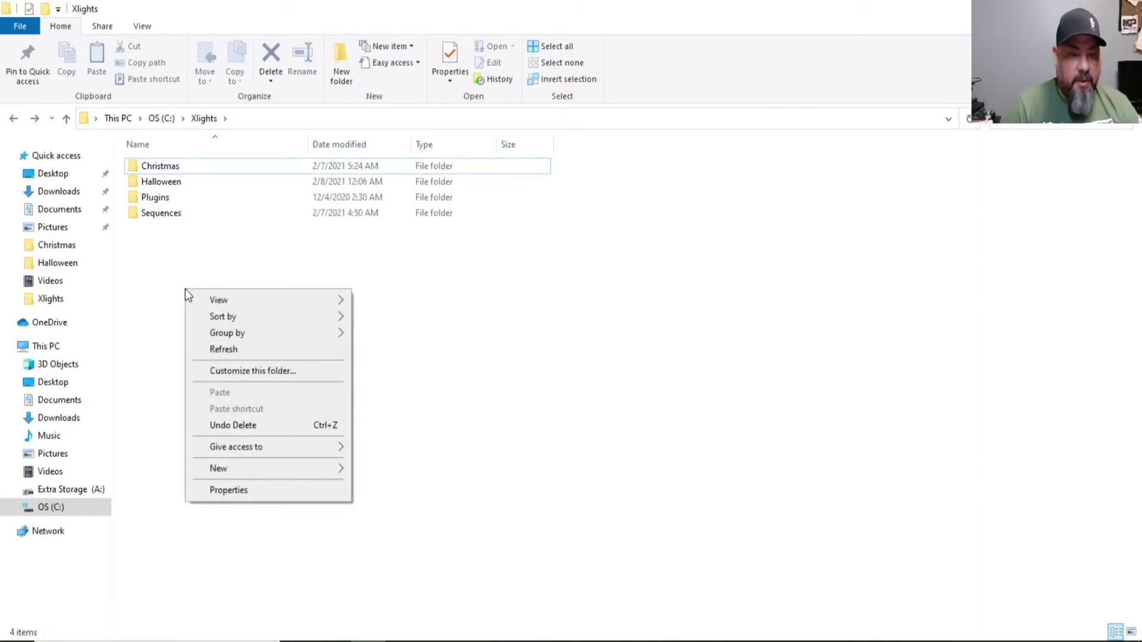
mouse_move(227, 470)
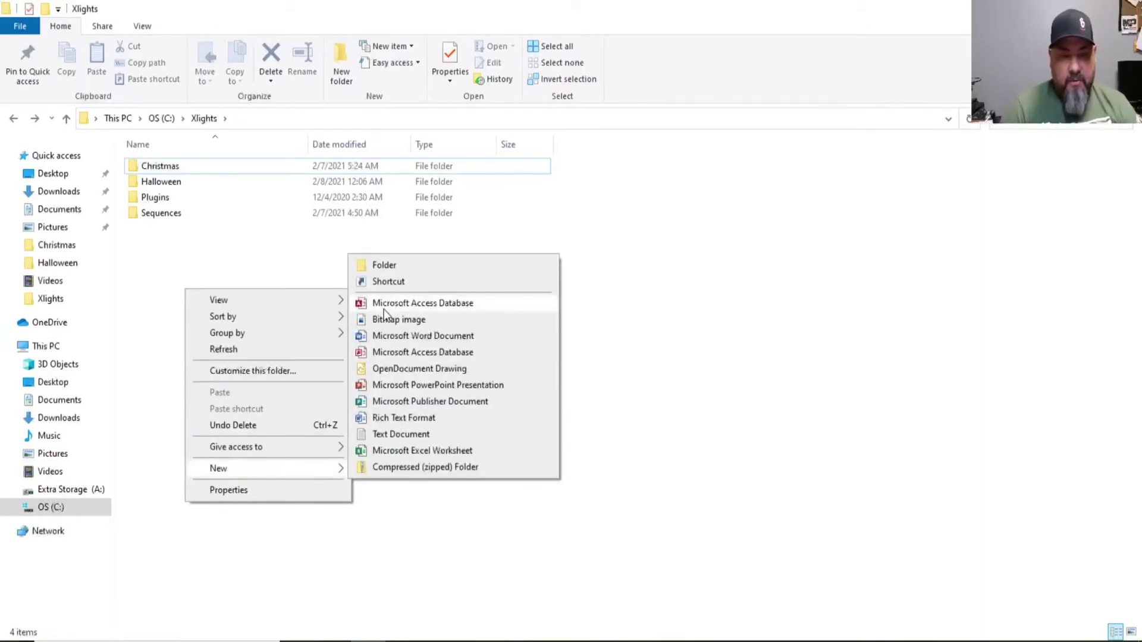
click(384, 266)
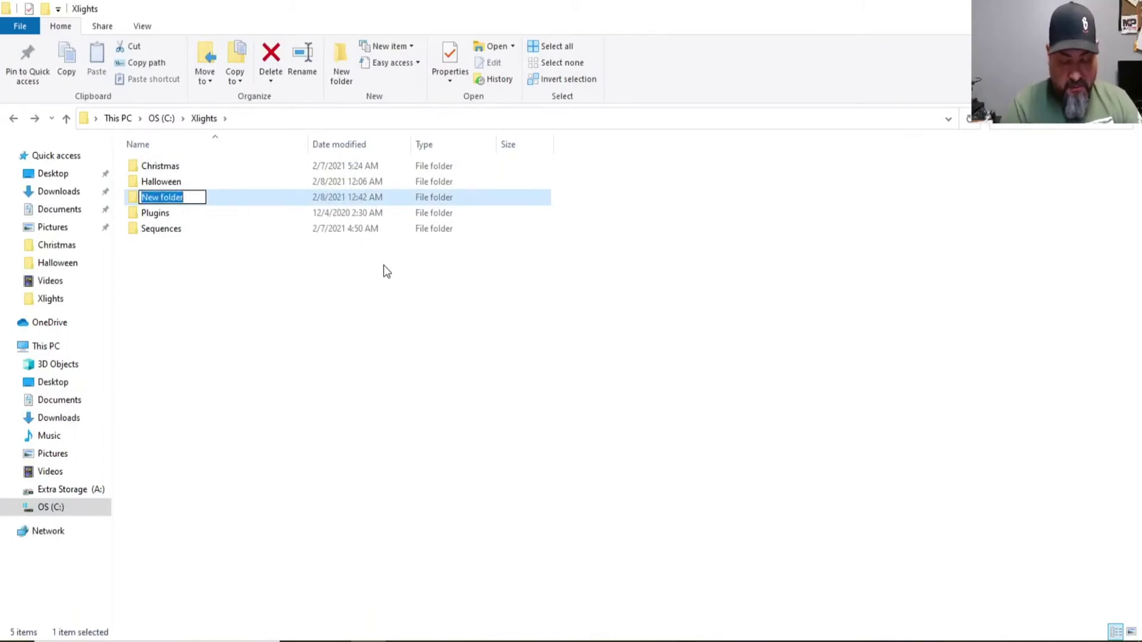
text(z1)
key(BackSpace)
key(BackSpace)
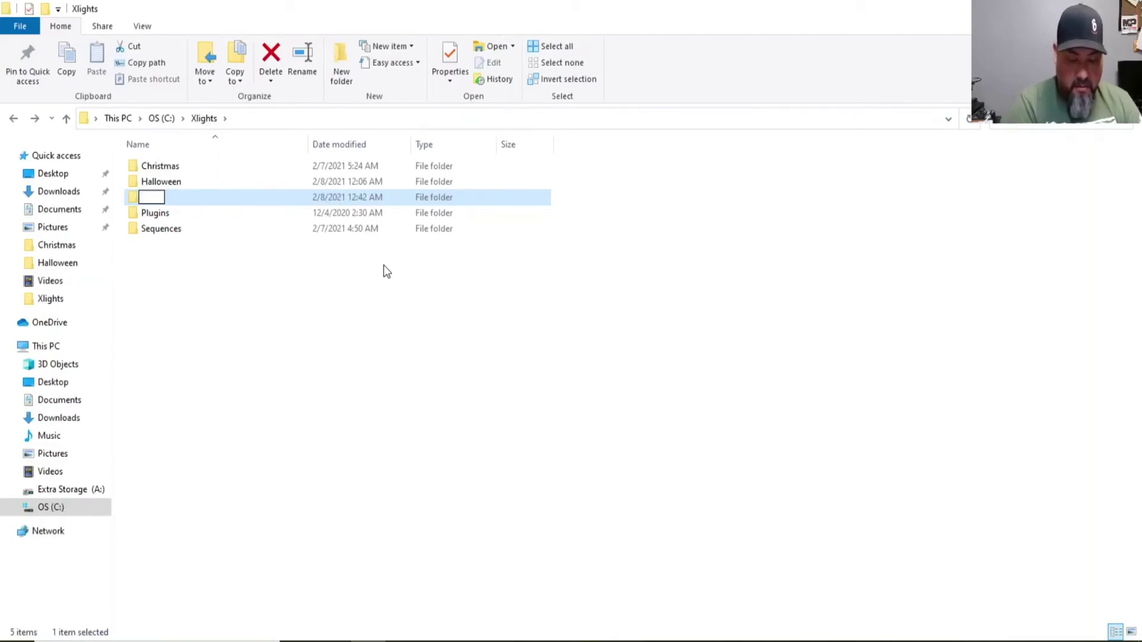
text(Tuto)
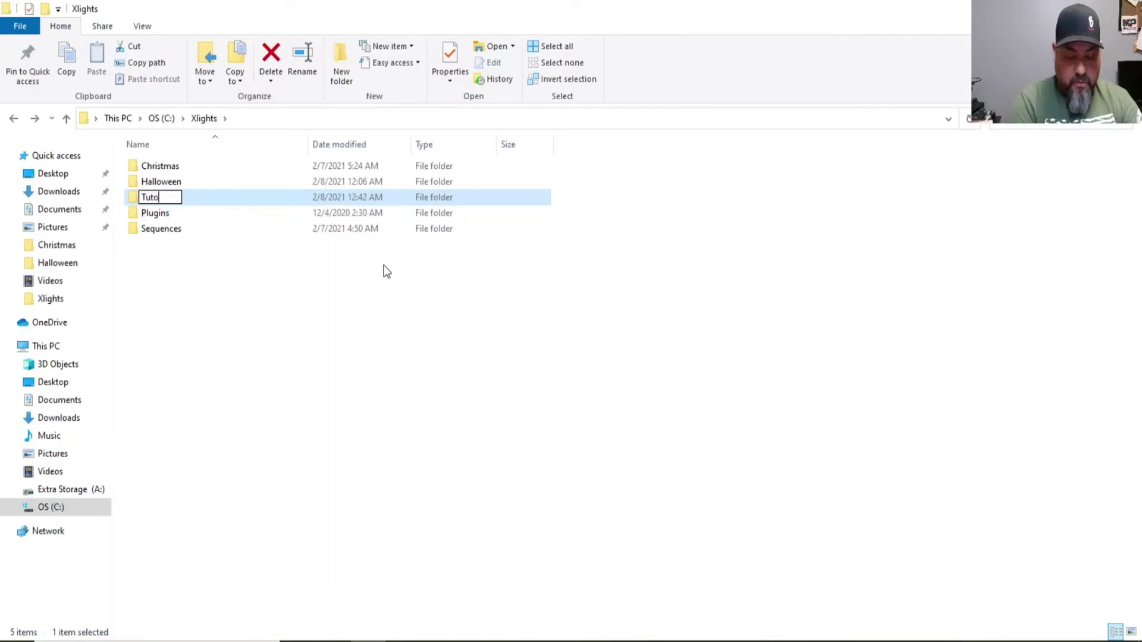
text(rial Layout)
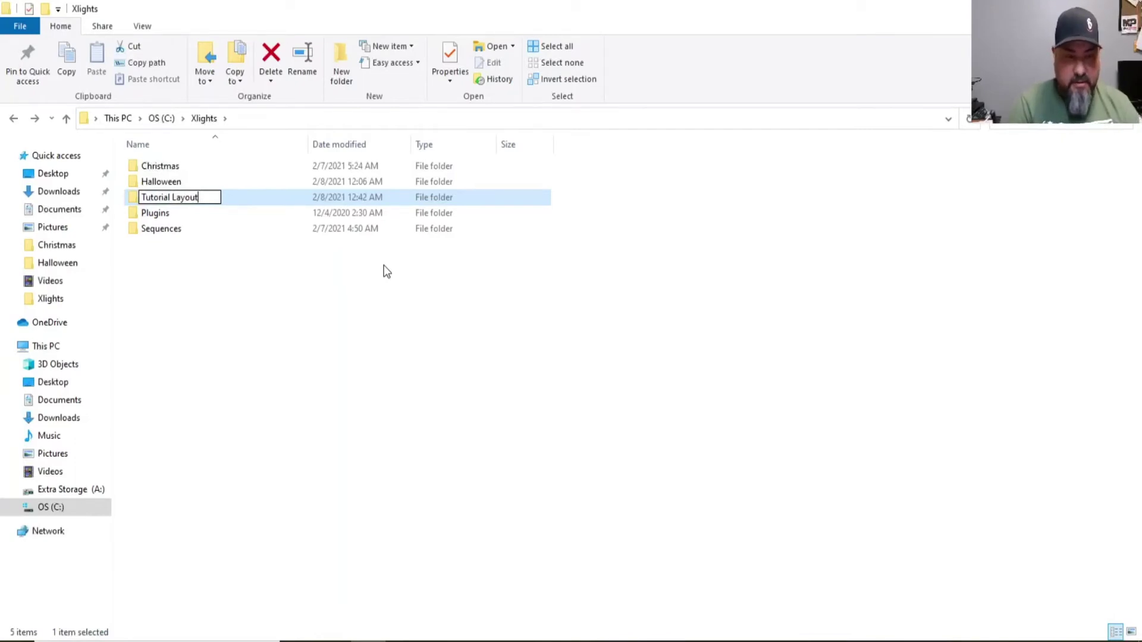
key(Return)
Step: Check the empty Tutorial Layout folder, then open the Halloween show folder
click(386, 271)
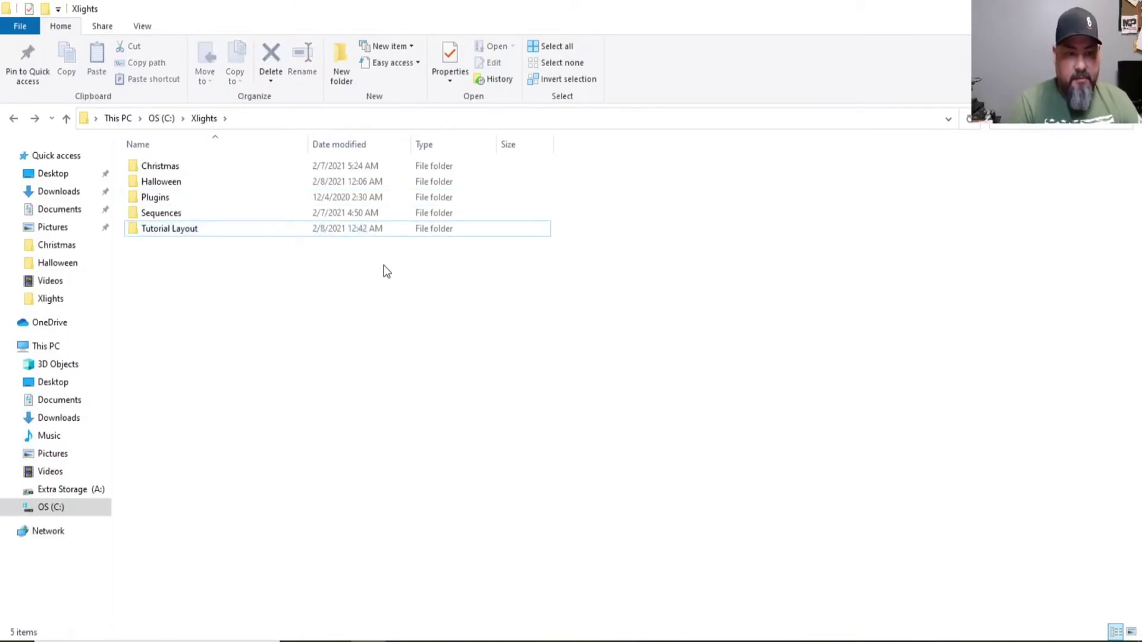
double_click(209, 228)
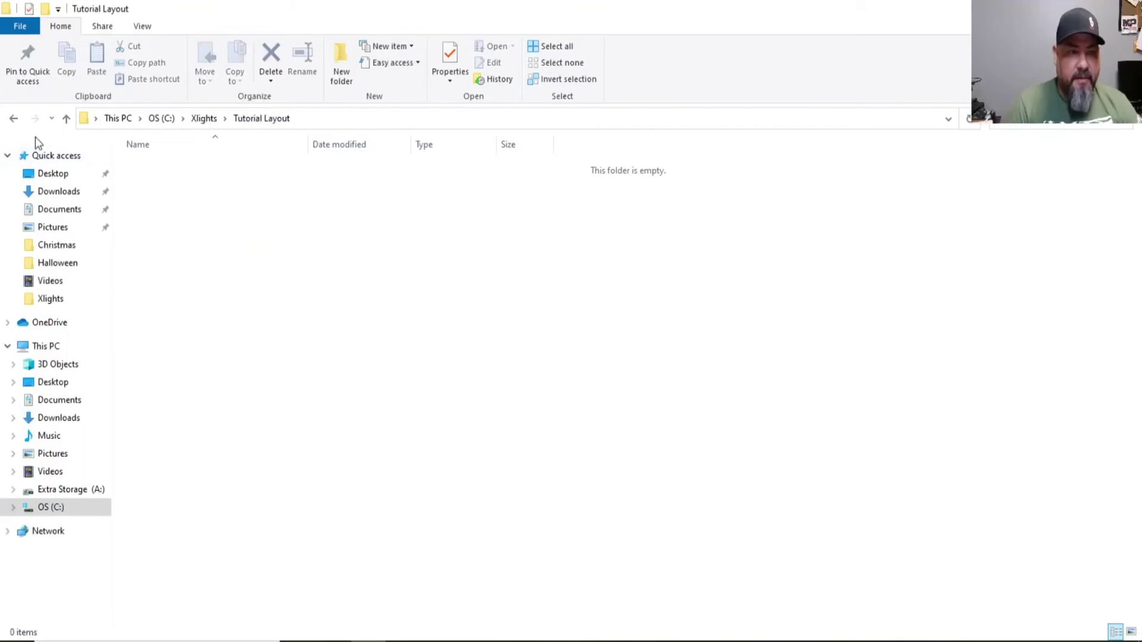
click(14, 119)
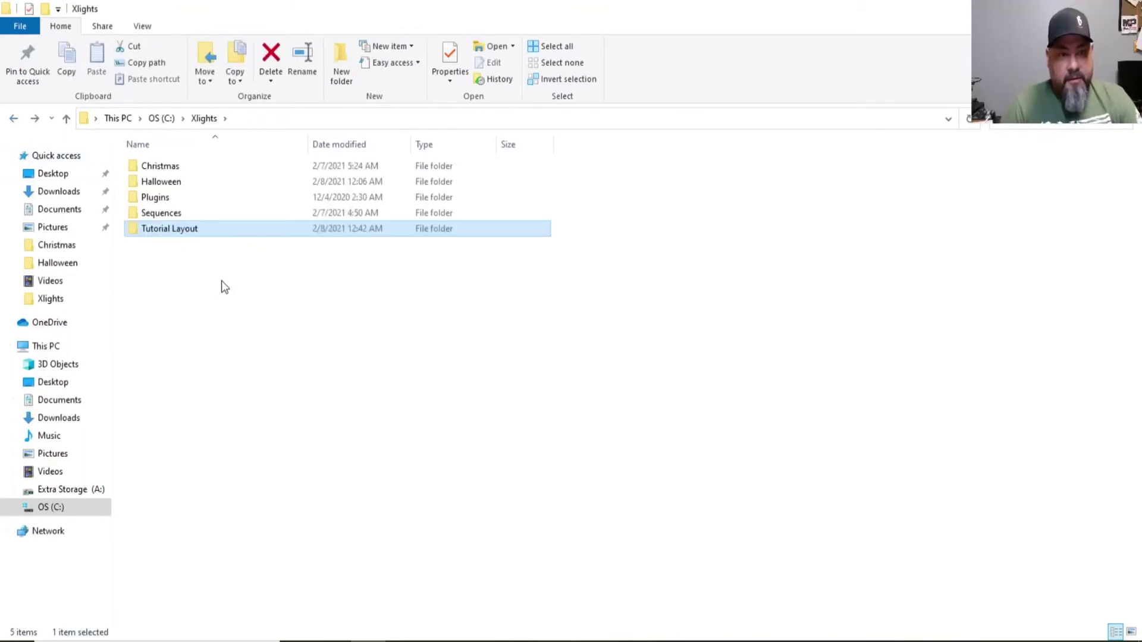
click(175, 186)
double_click(174, 184)
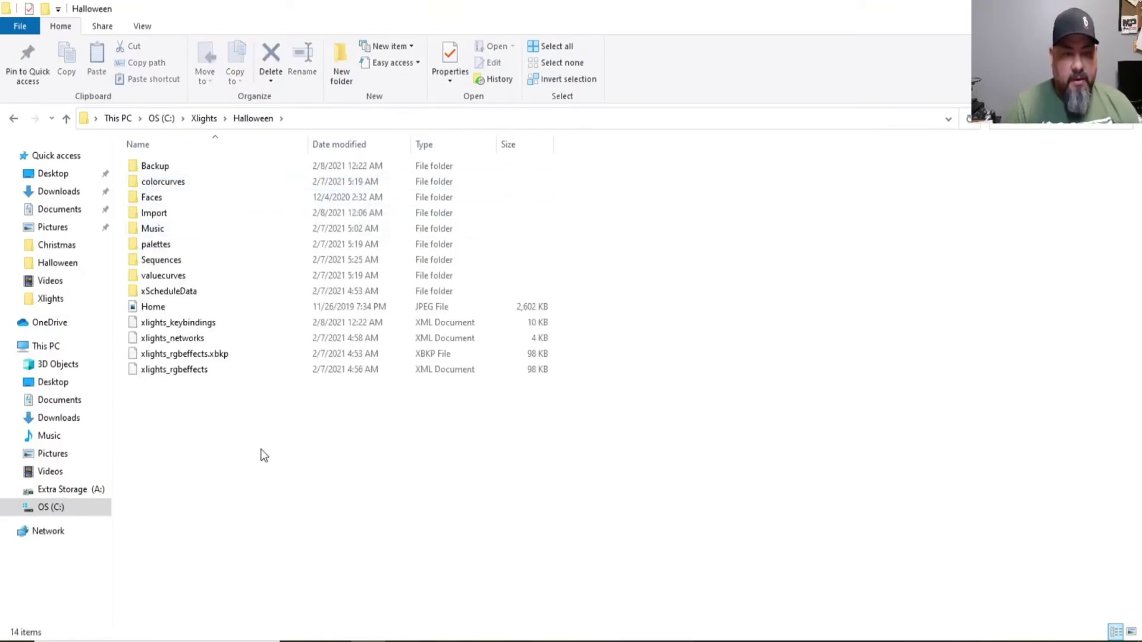
click(439, 641)
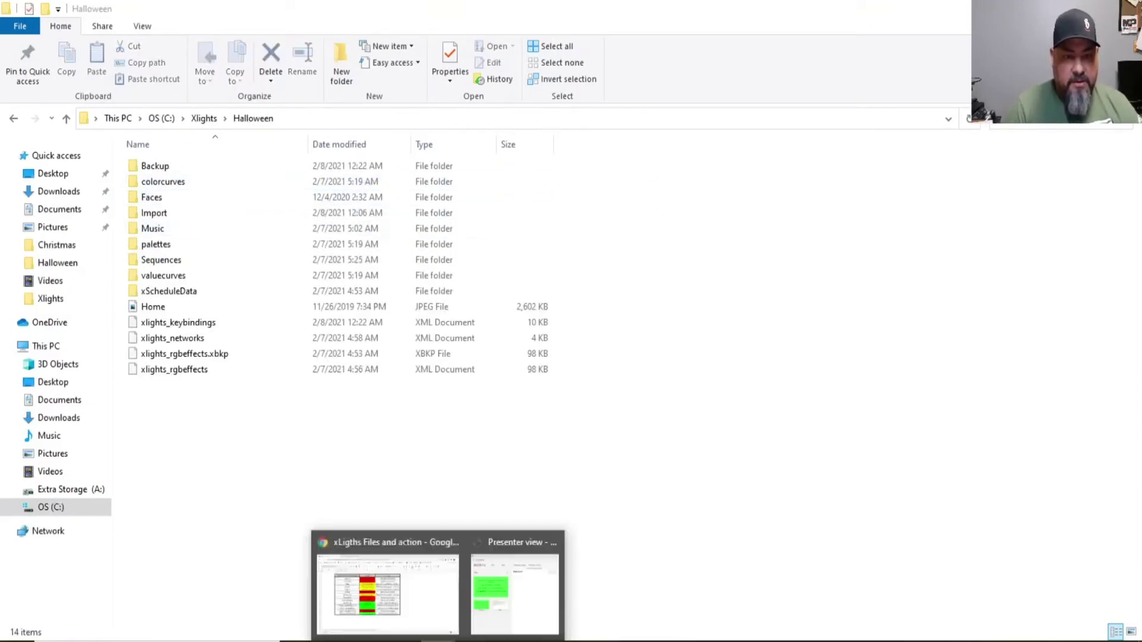
click(390, 626)
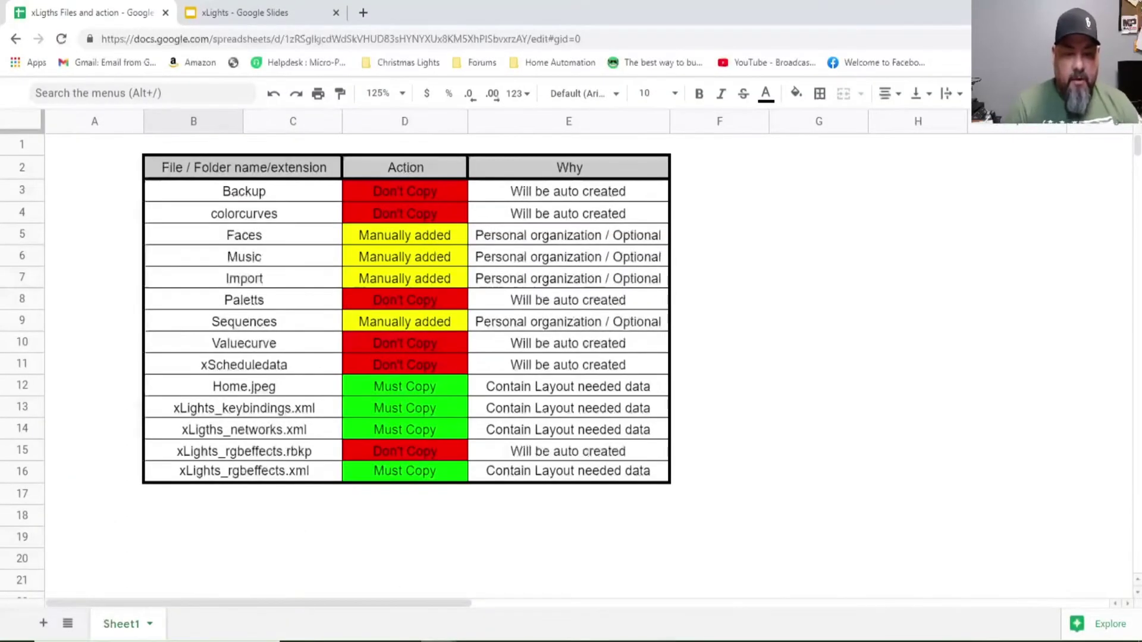
click(369, 641)
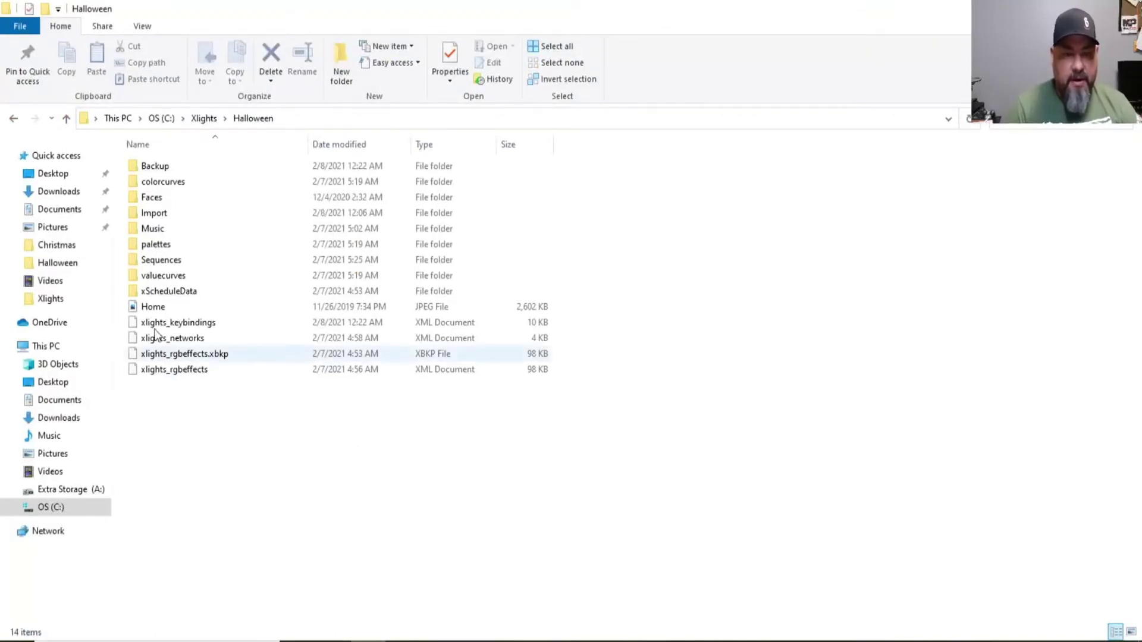
Step: Copy Home and the xlights keybindings, networks and rgbeffects files from Halloween
drag(123, 302, 209, 378)
right_click(198, 359)
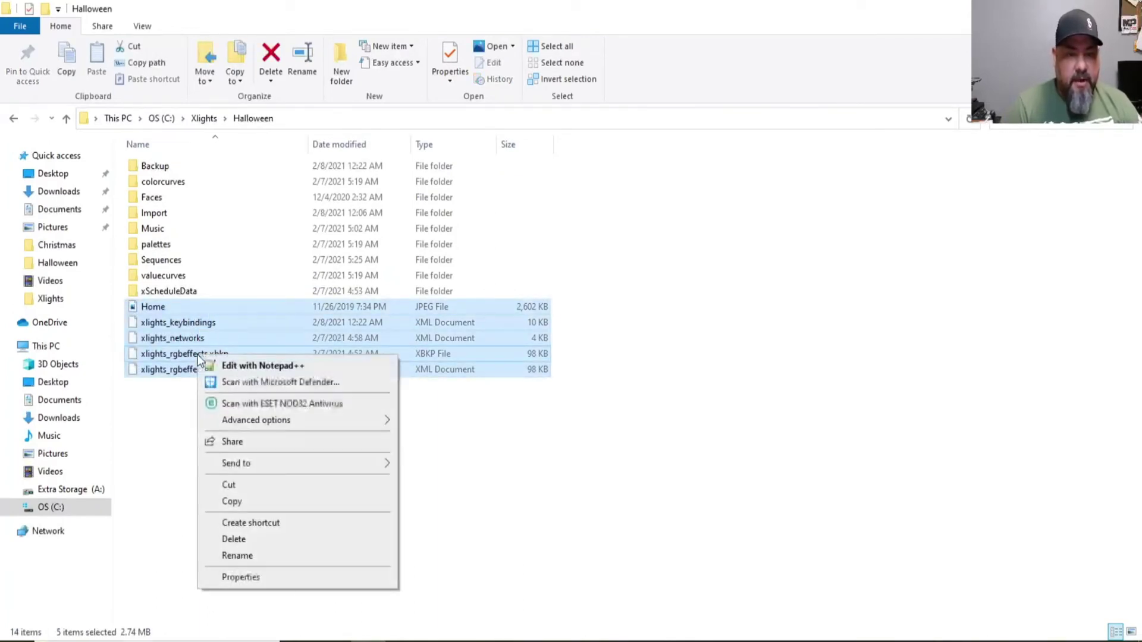
click(231, 503)
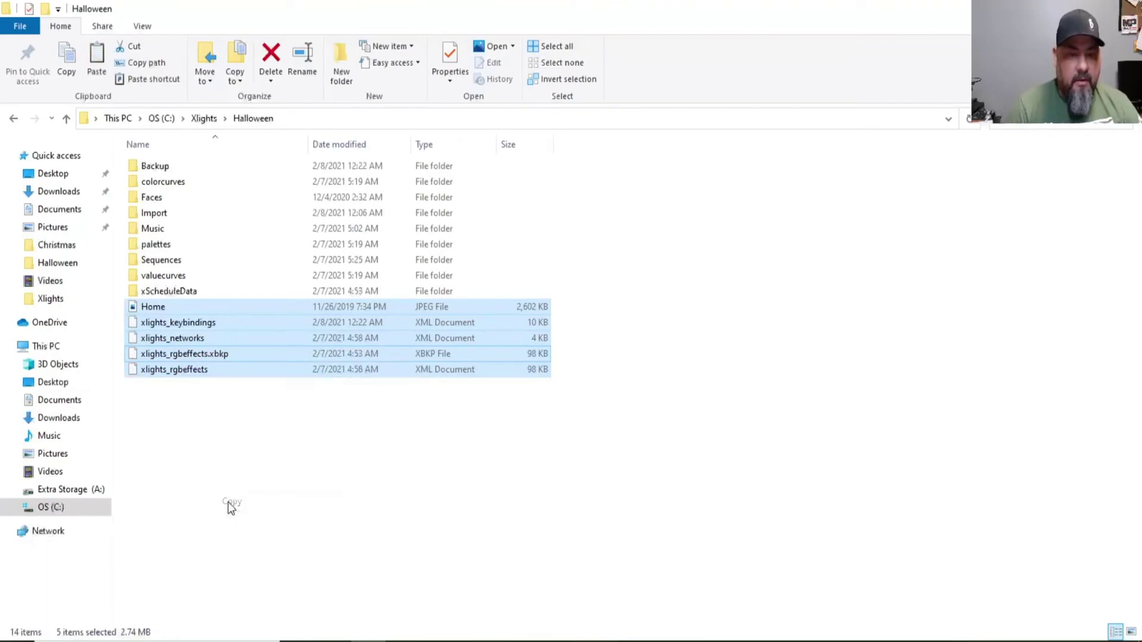
Step: Paste the five copied Halloween files into the Tutorial Layout folder
click(204, 118)
double_click(161, 230)
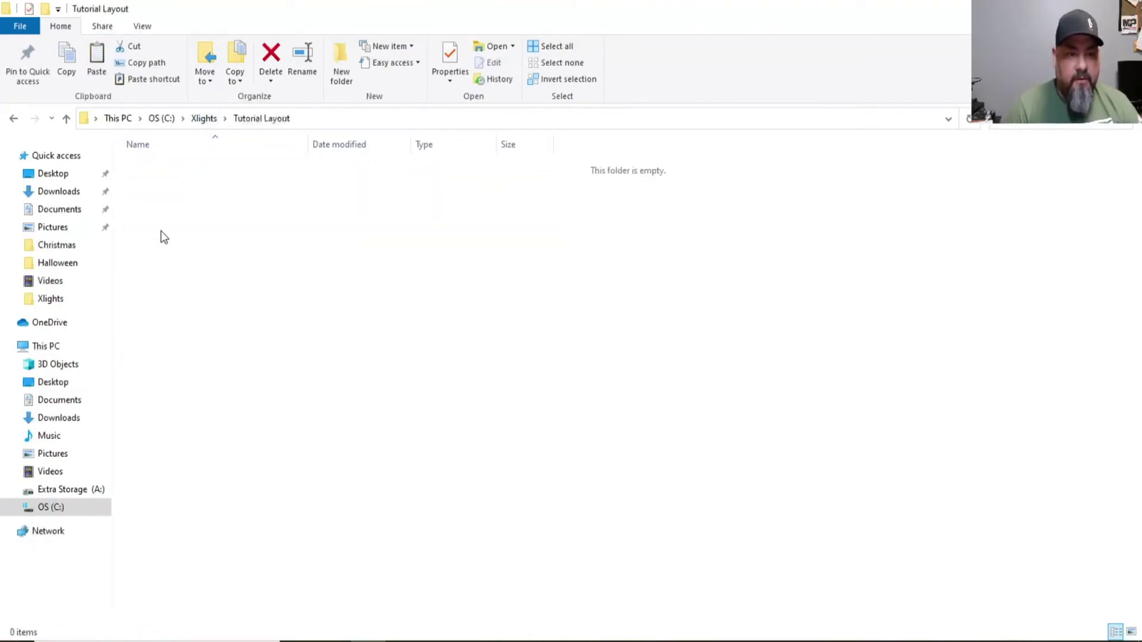
right_click(167, 255)
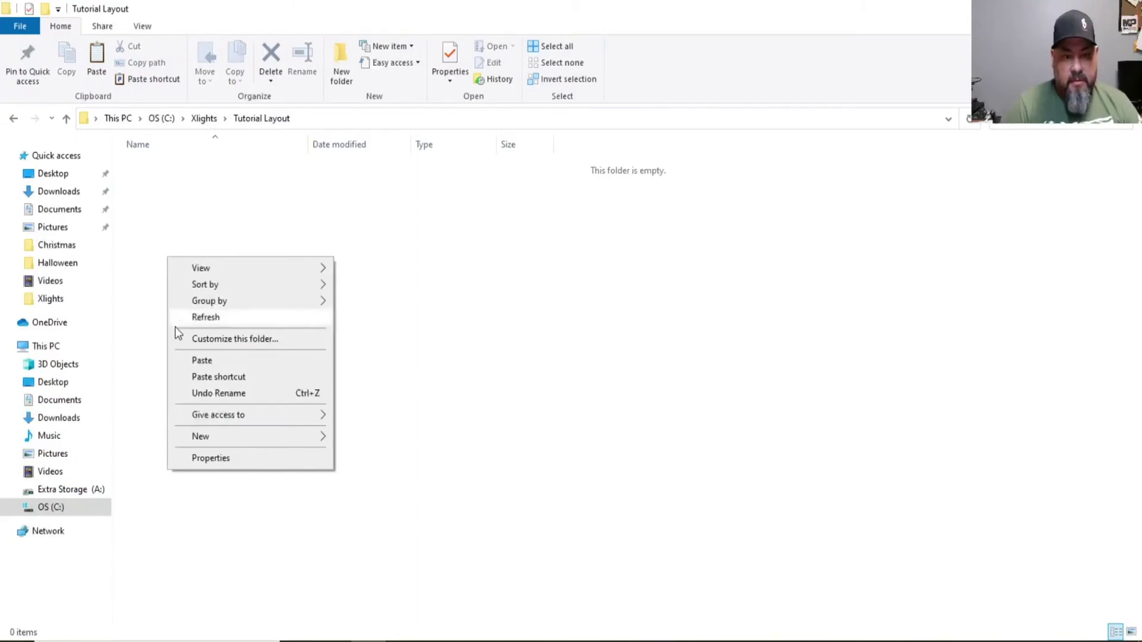
click(191, 360)
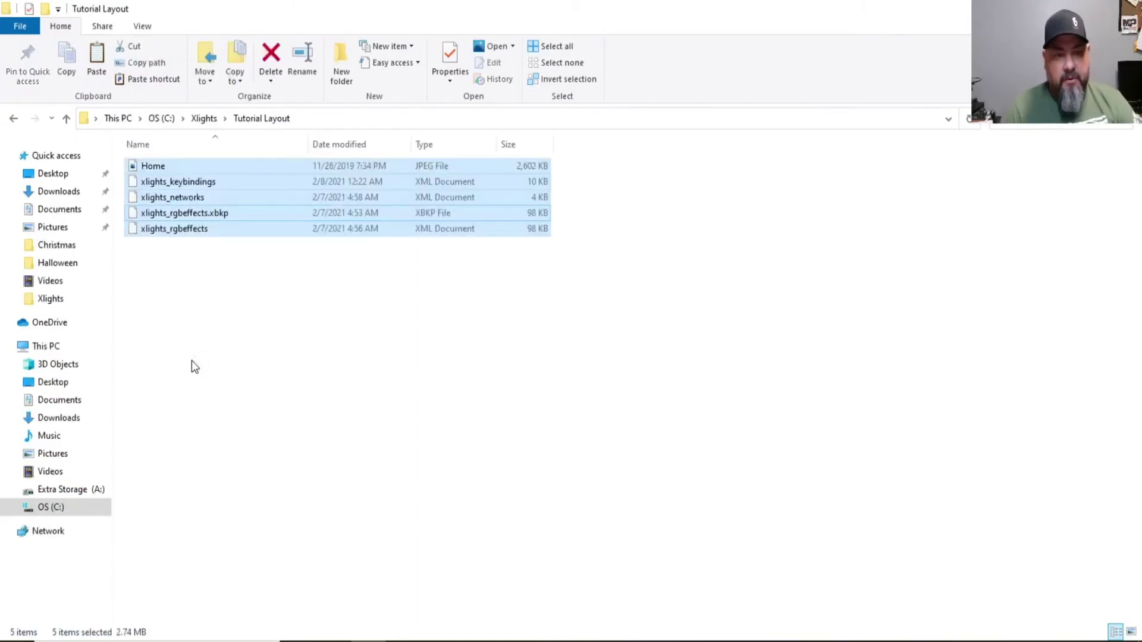
Step: Delete the xlights_rgbeffects.xbkp backup from Tutorial Layout
click(336, 355)
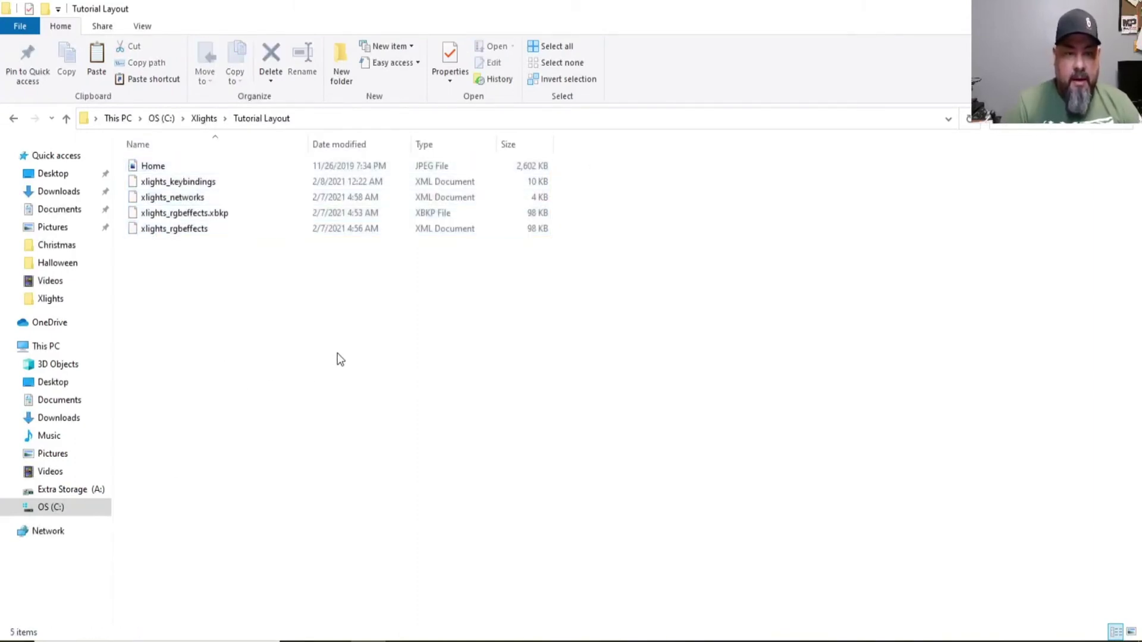
click(207, 214)
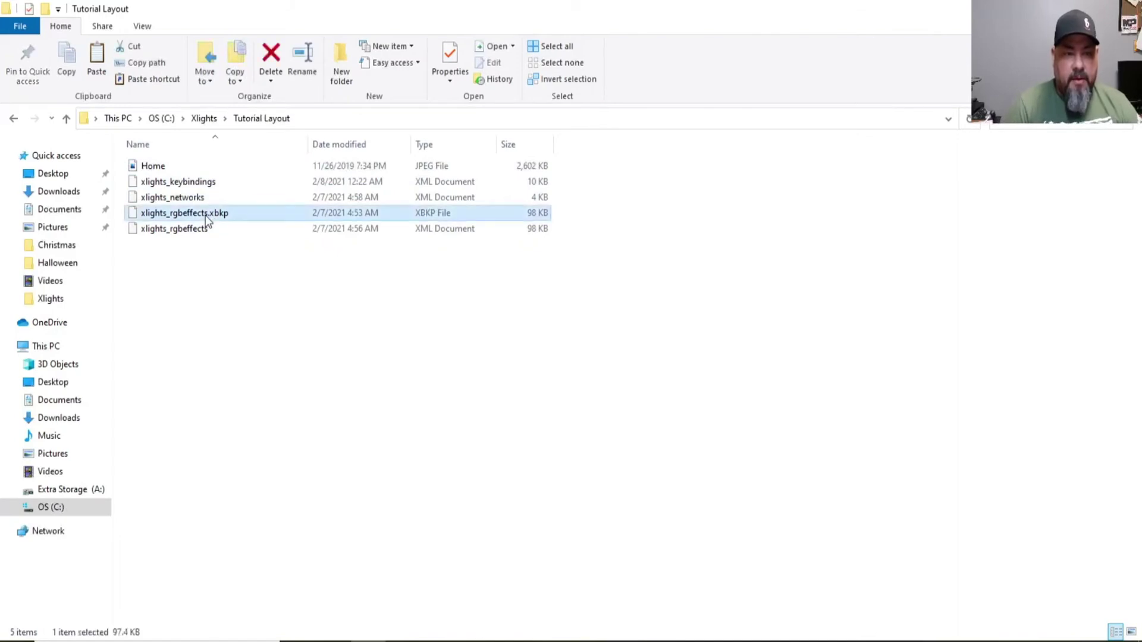
right_click(207, 220)
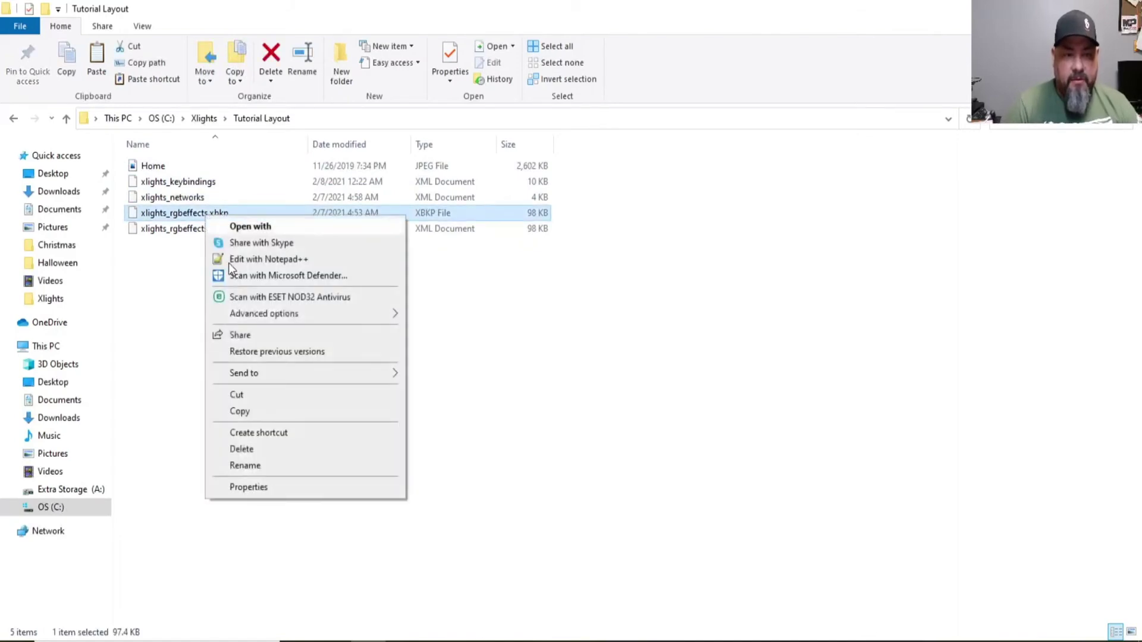
click(237, 450)
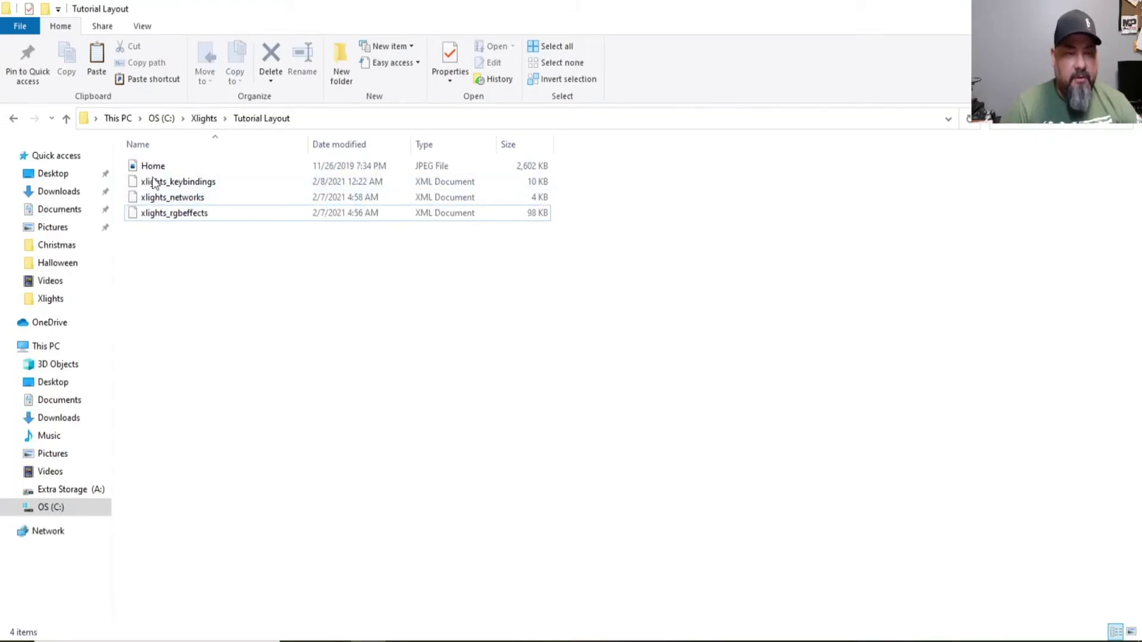
Step: Create new 'Faces' and 'Music' folders inside Tutorial Layout
right_click(159, 289)
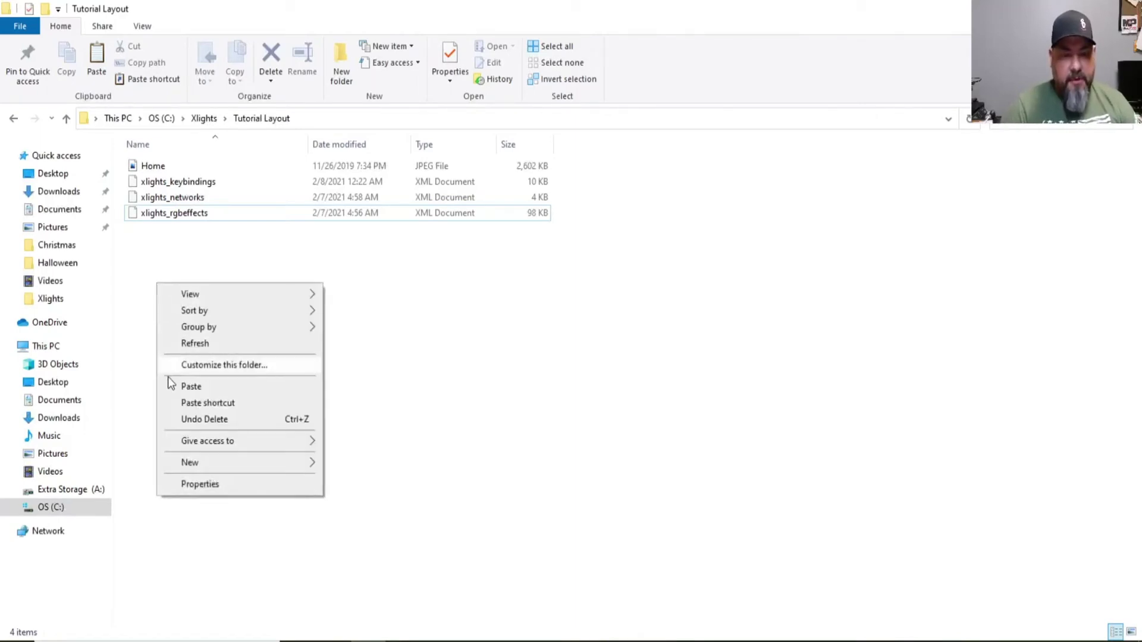
mouse_move(232, 467)
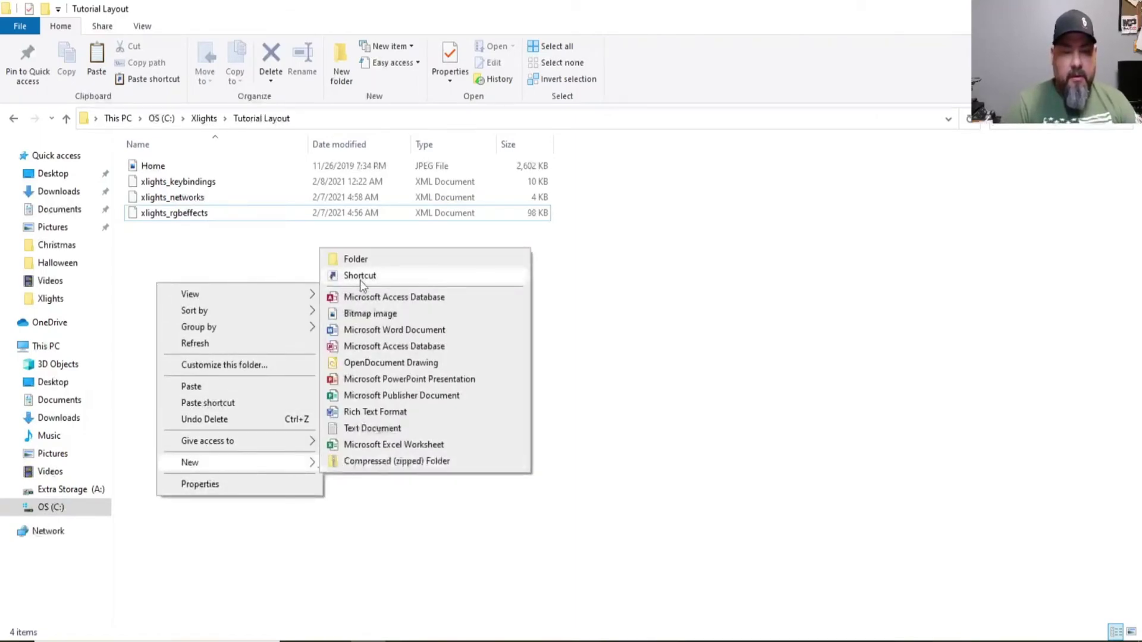
click(352, 258)
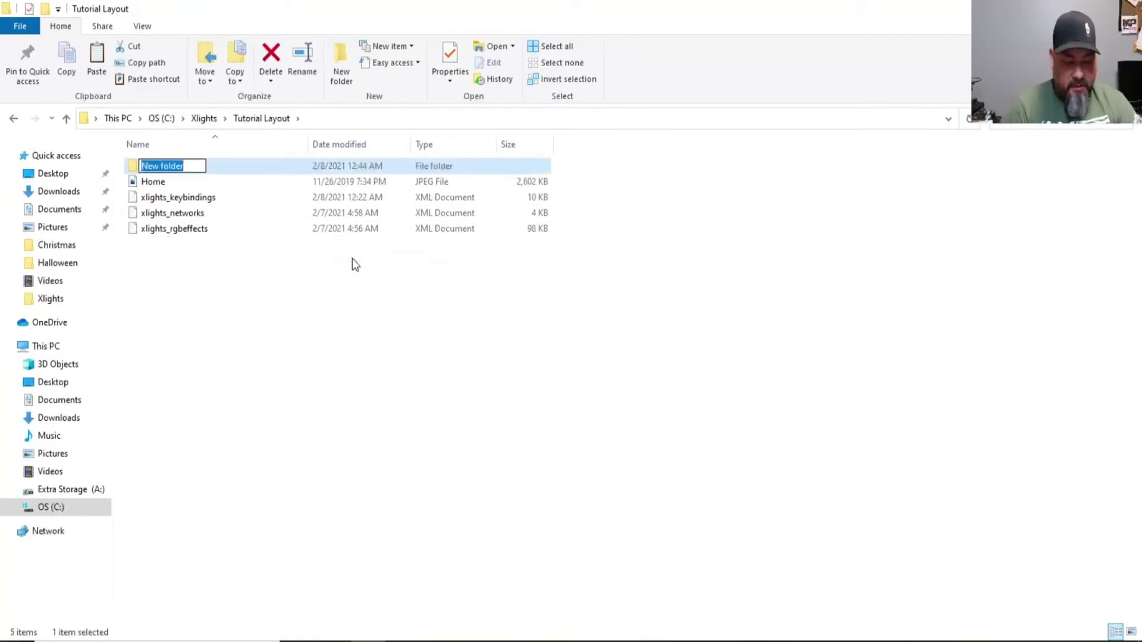
text(Faces)
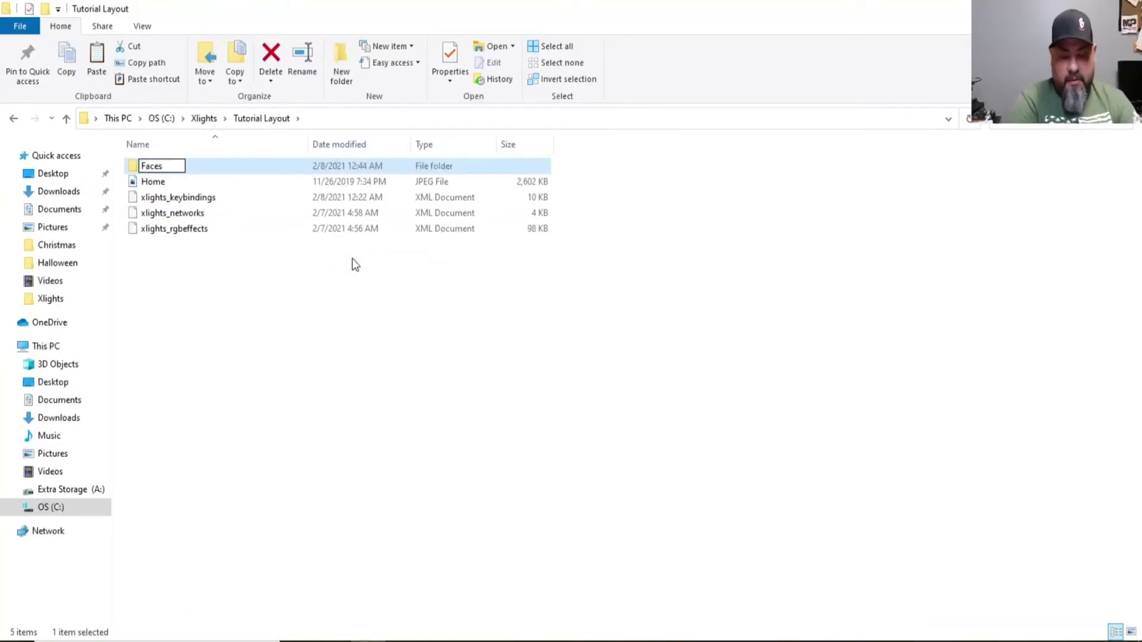
key(Return)
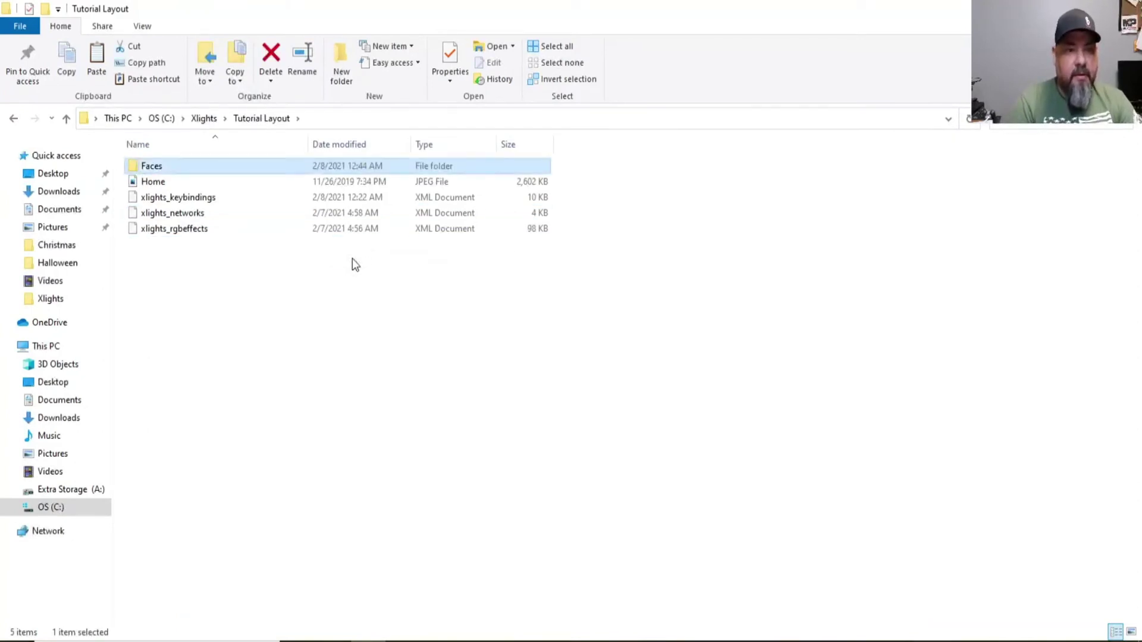
right_click(189, 283)
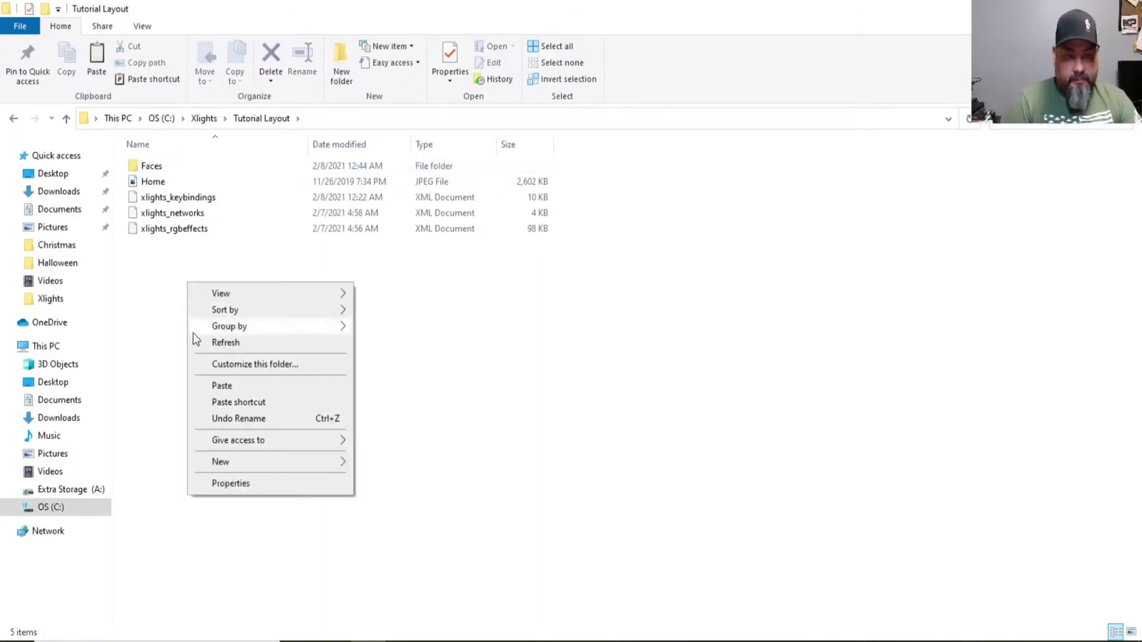
mouse_move(312, 460)
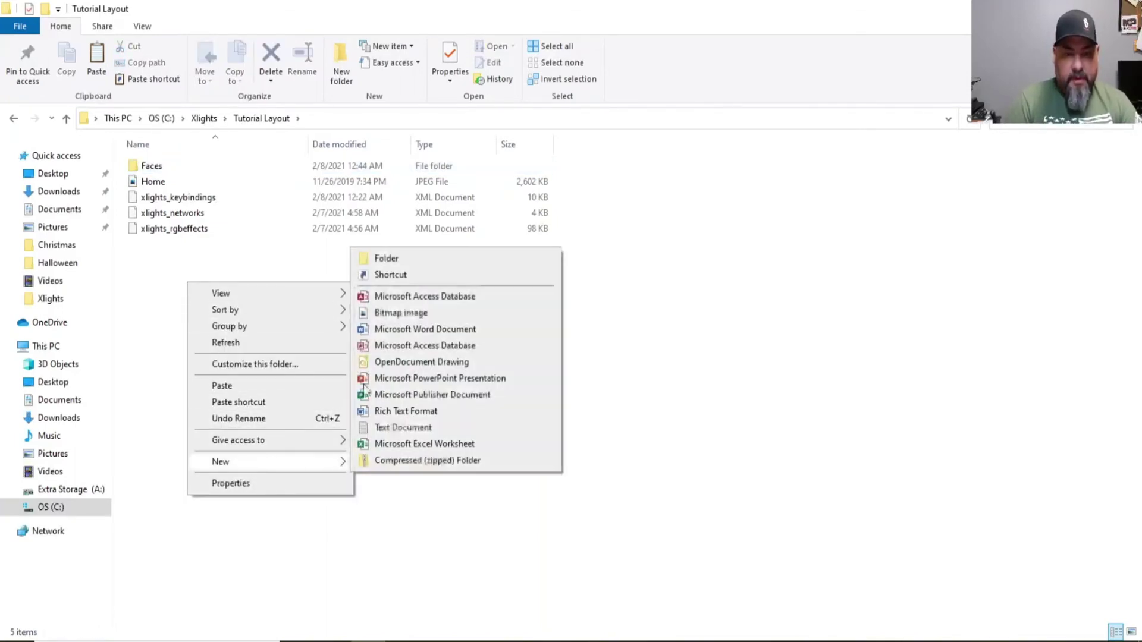
click(374, 258)
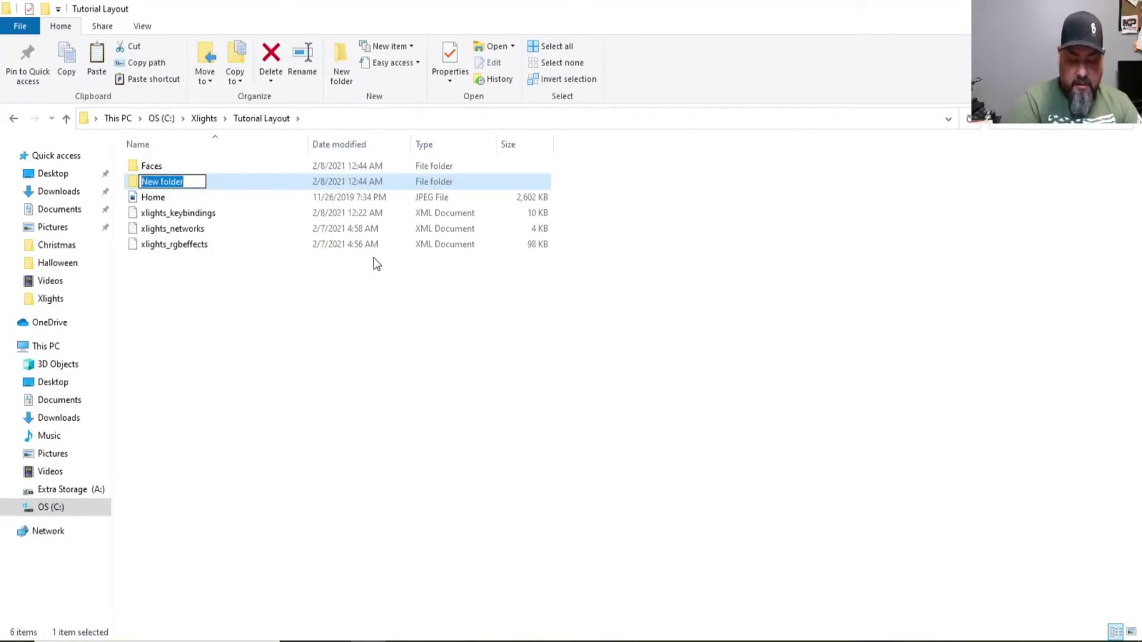
text(Music)
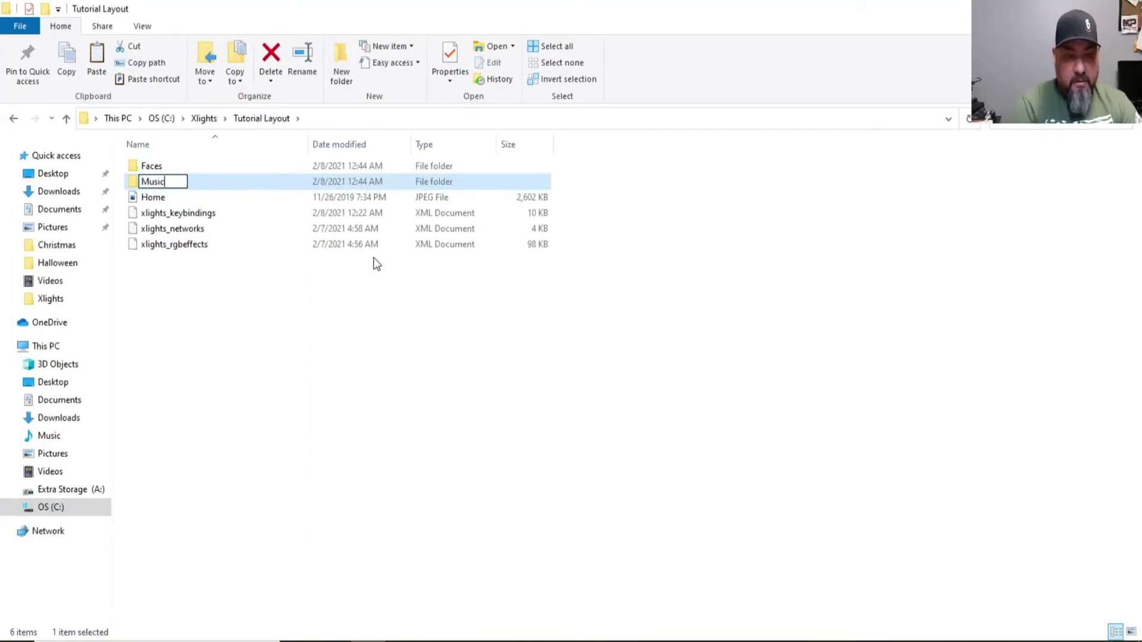
key(Return)
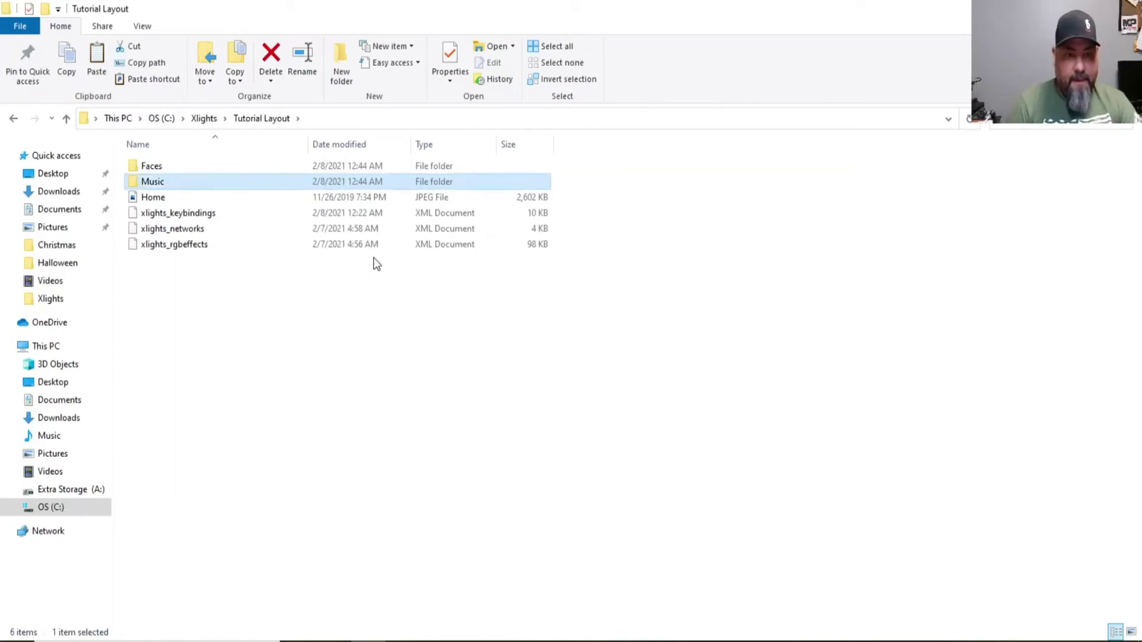
Step: Add 'Sequences' and 'Import' folders to Tutorial Layout as well
right_click(212, 311)
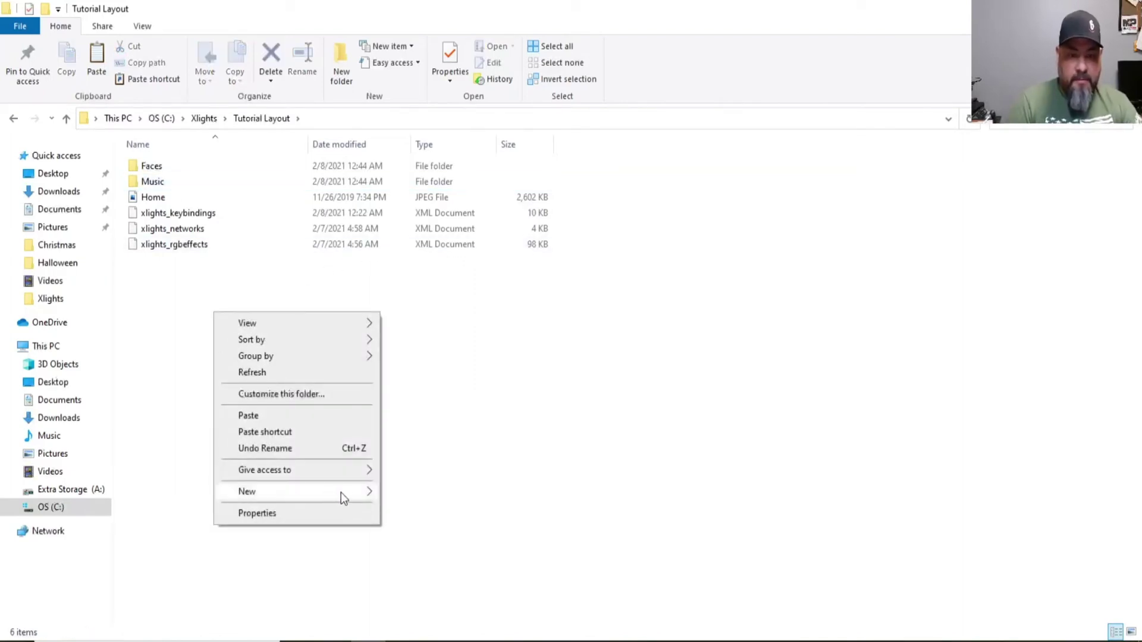
mouse_move(344, 492)
click(418, 288)
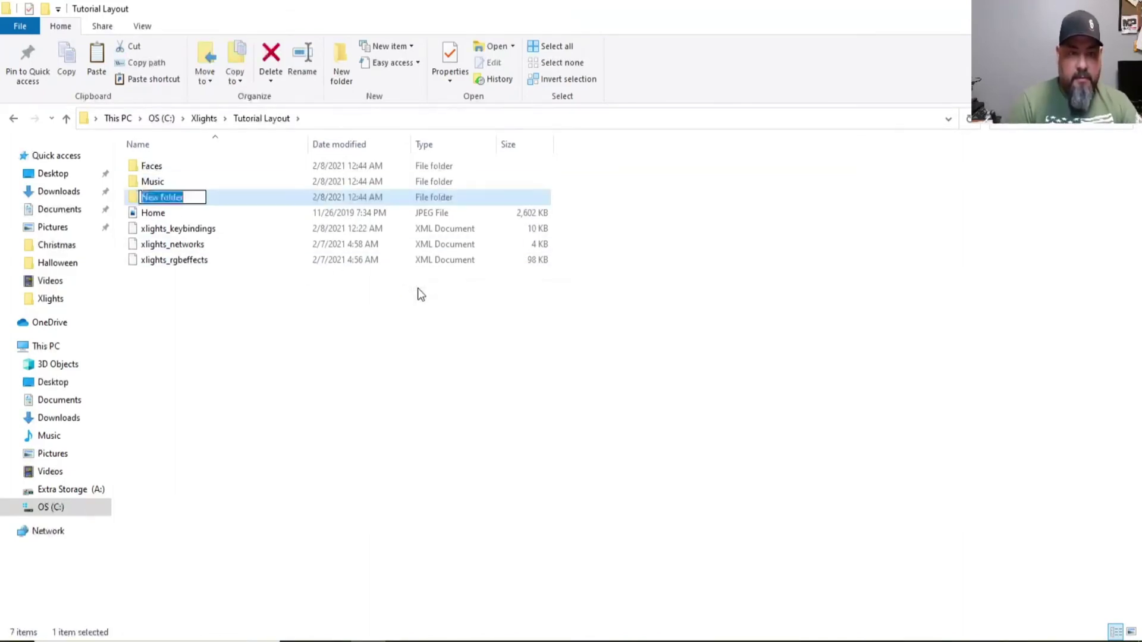
text(Sequences)
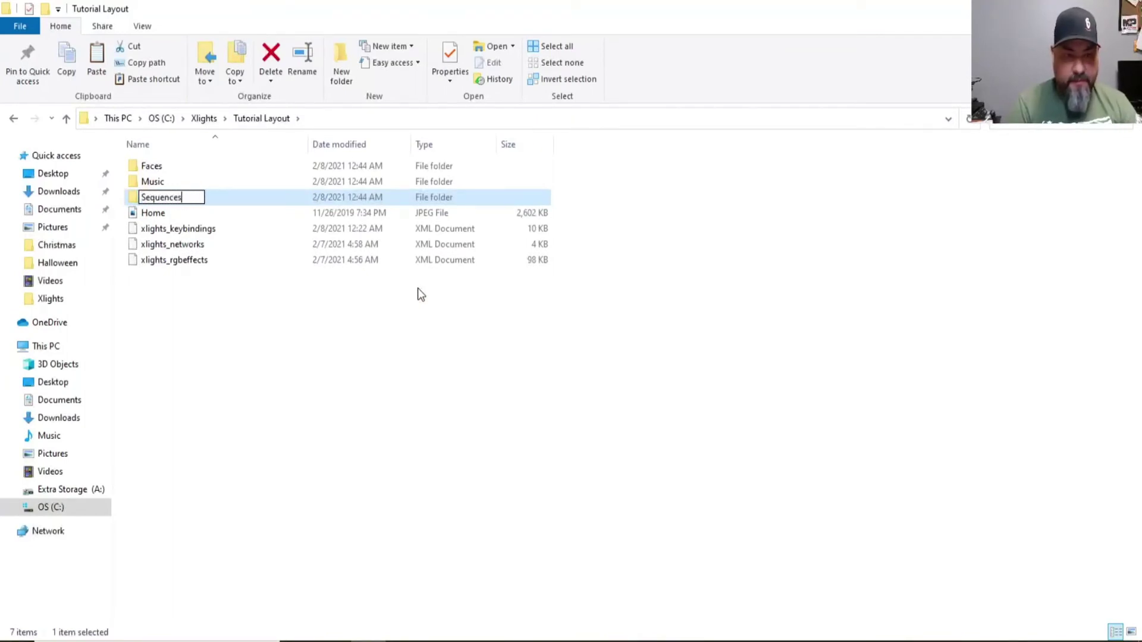
key(Return)
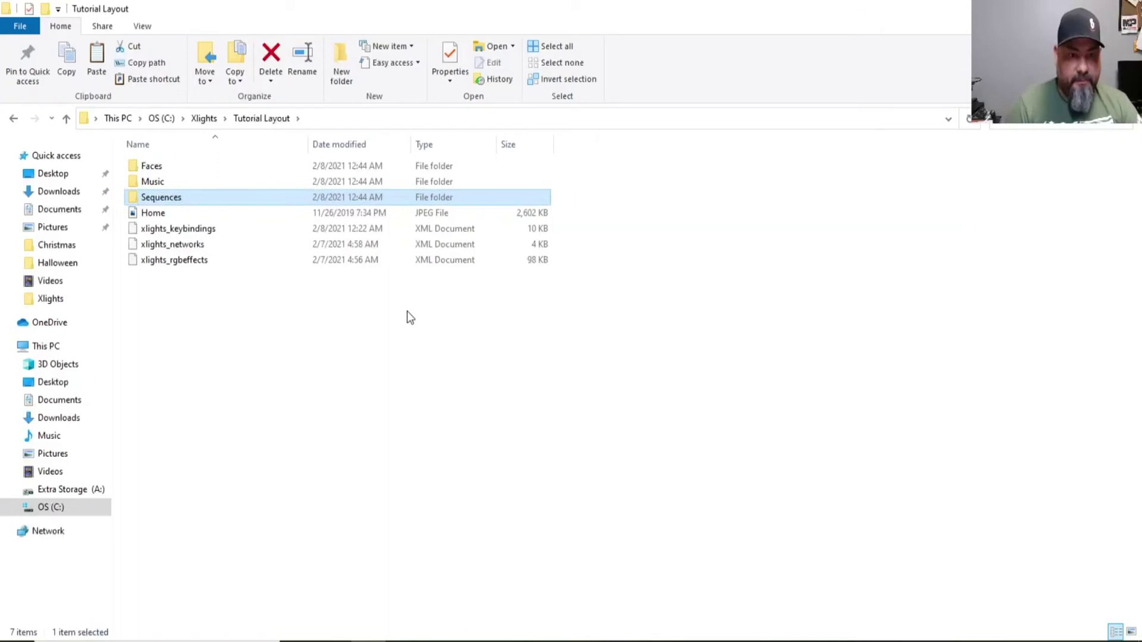
click(286, 361)
right_click(286, 361)
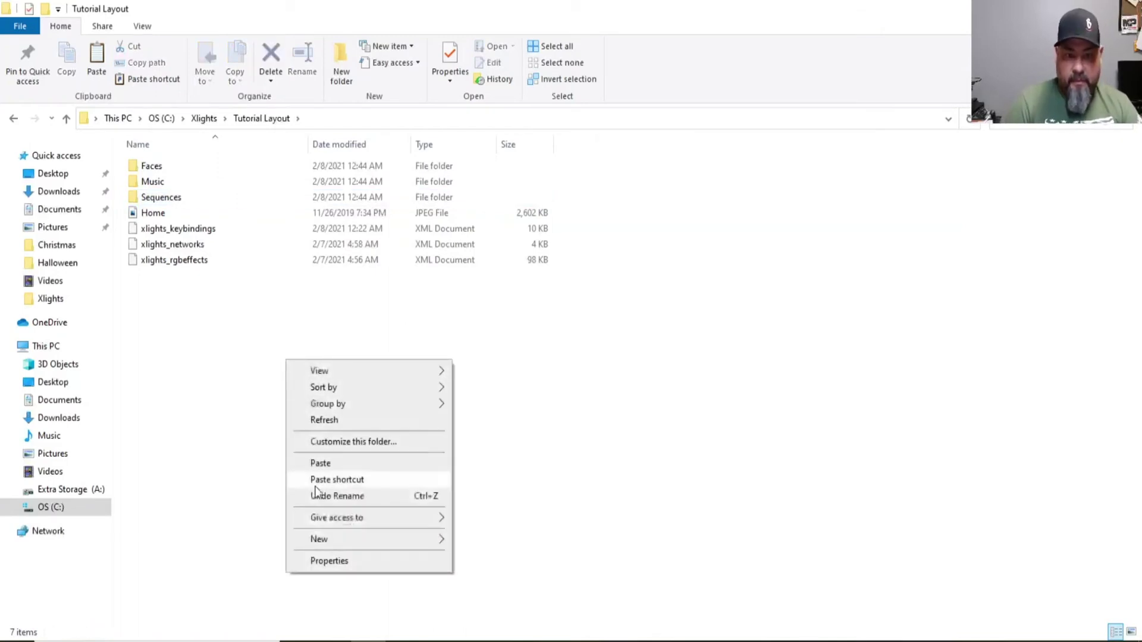
mouse_move(323, 540)
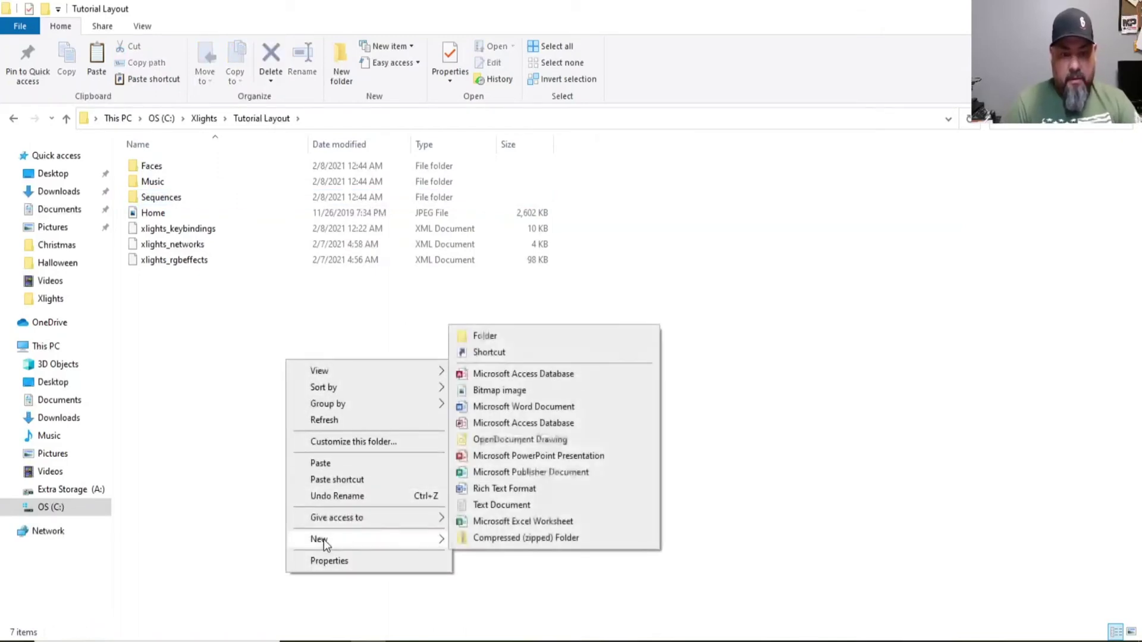
click(494, 338)
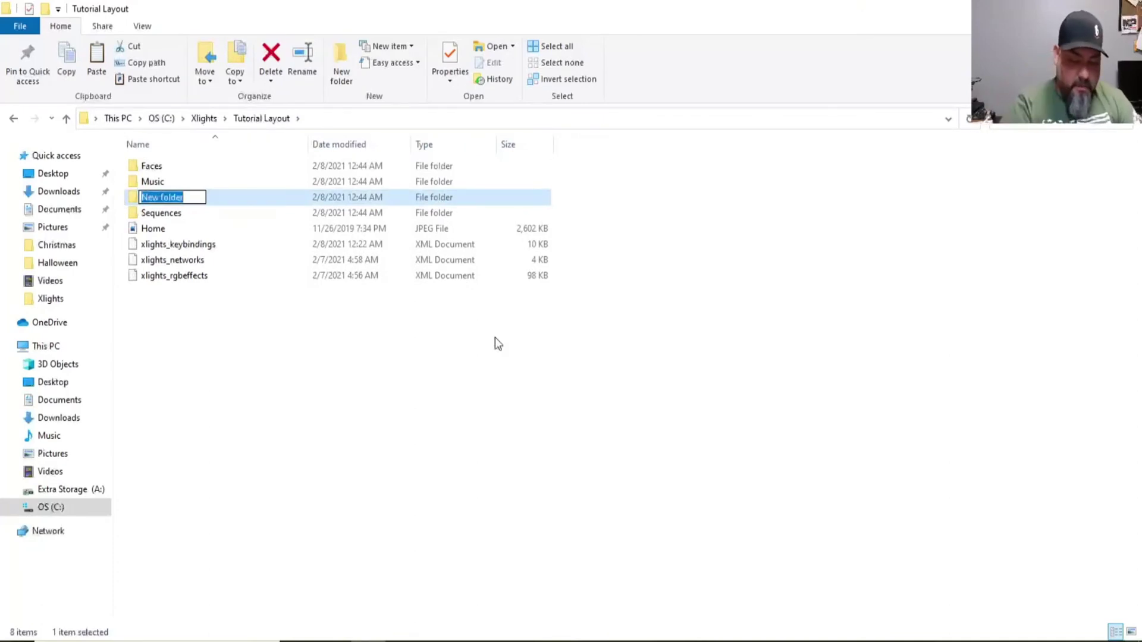
text(Import)
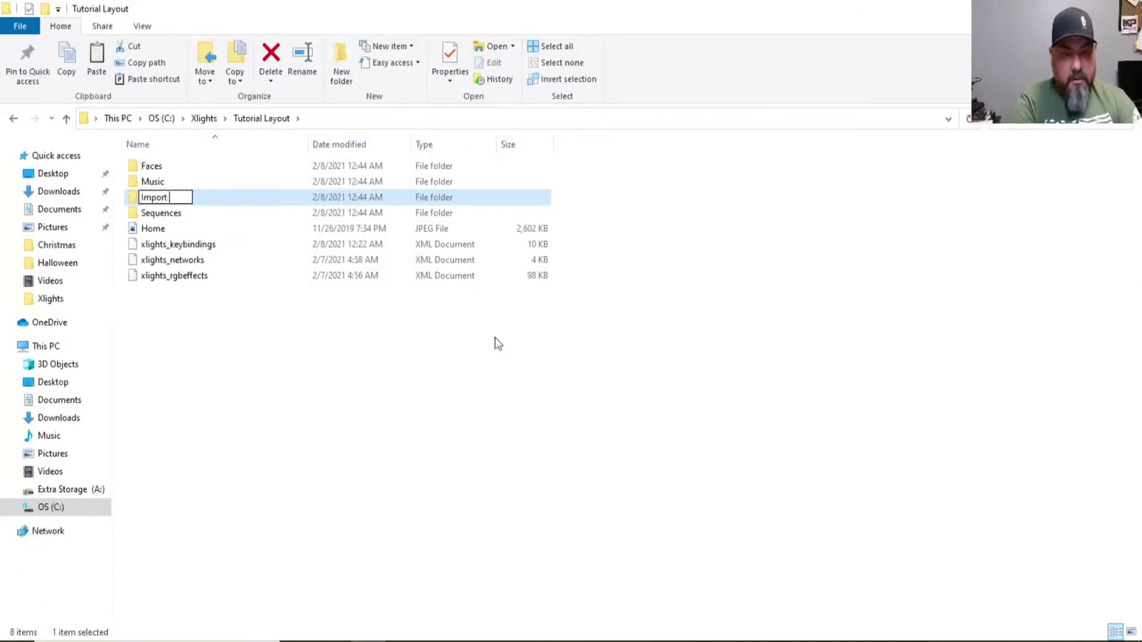
key(BackSpace)
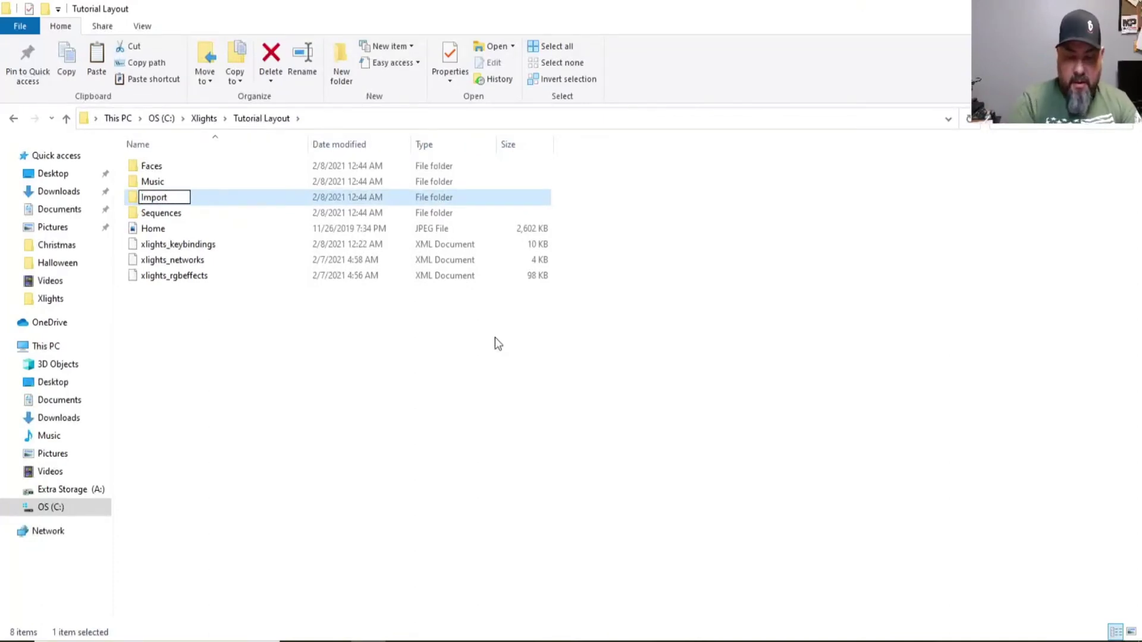
key(Return)
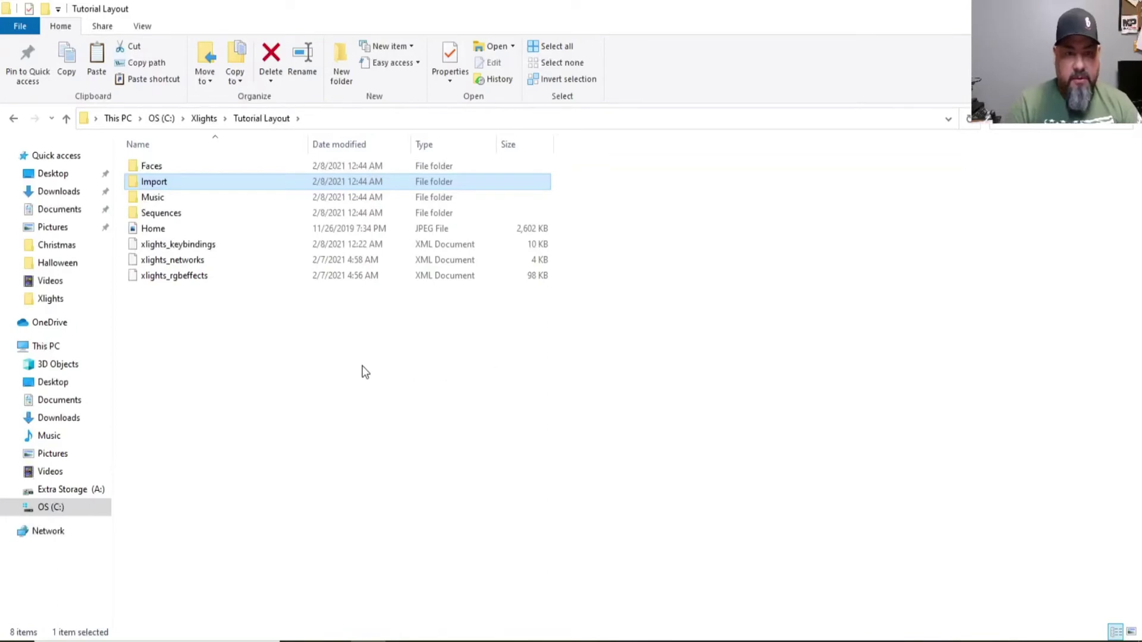
click(309, 409)
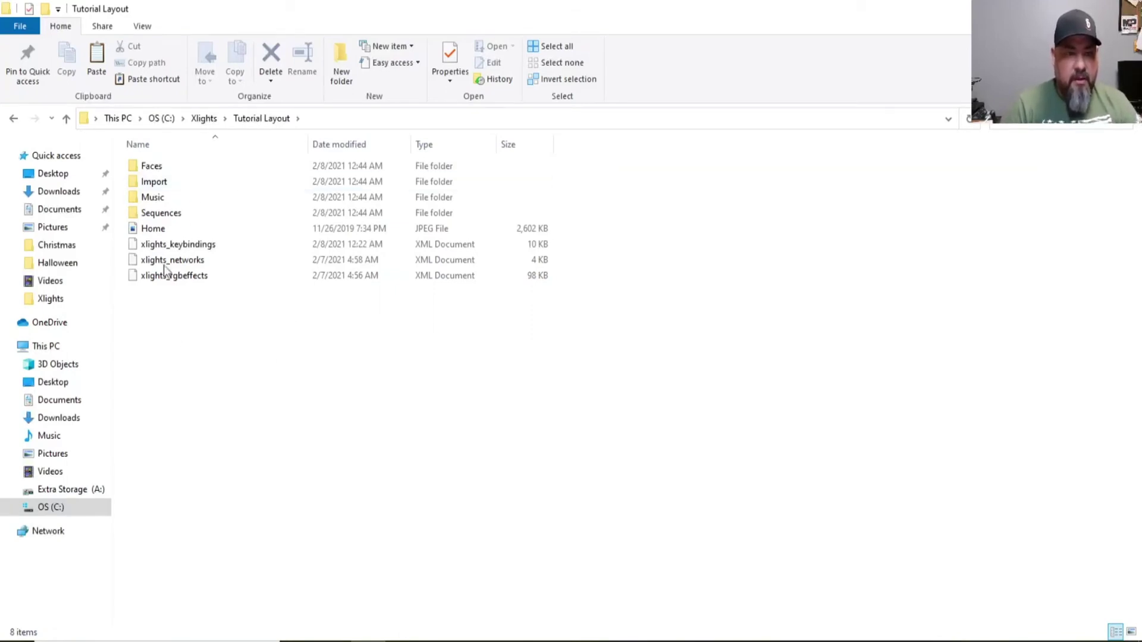
double_click(145, 168)
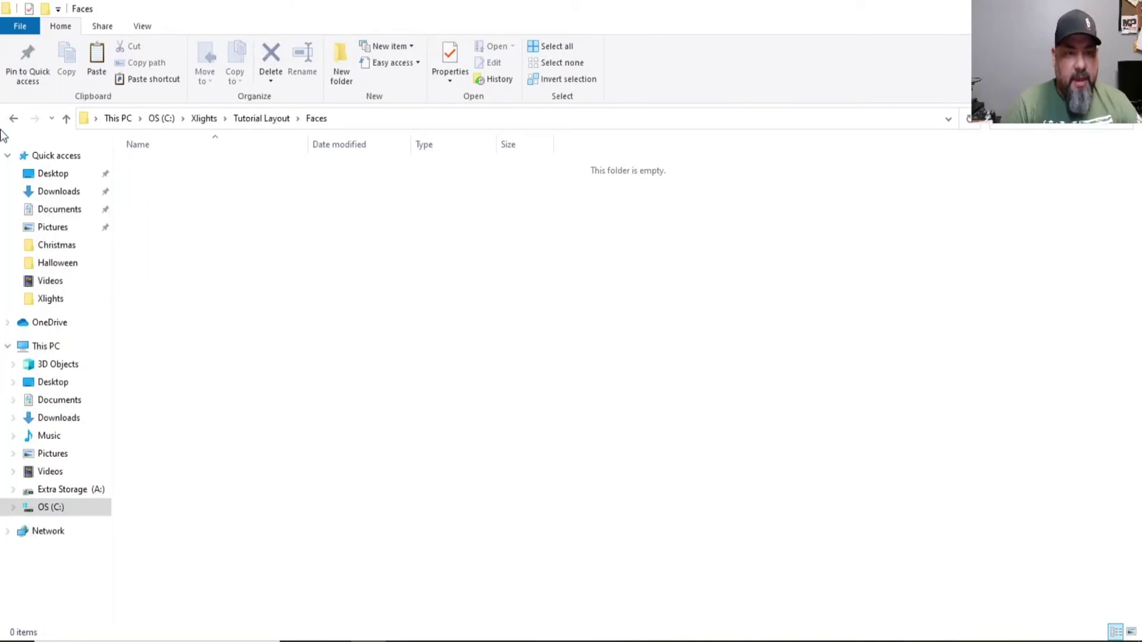
click(13, 118)
double_click(145, 182)
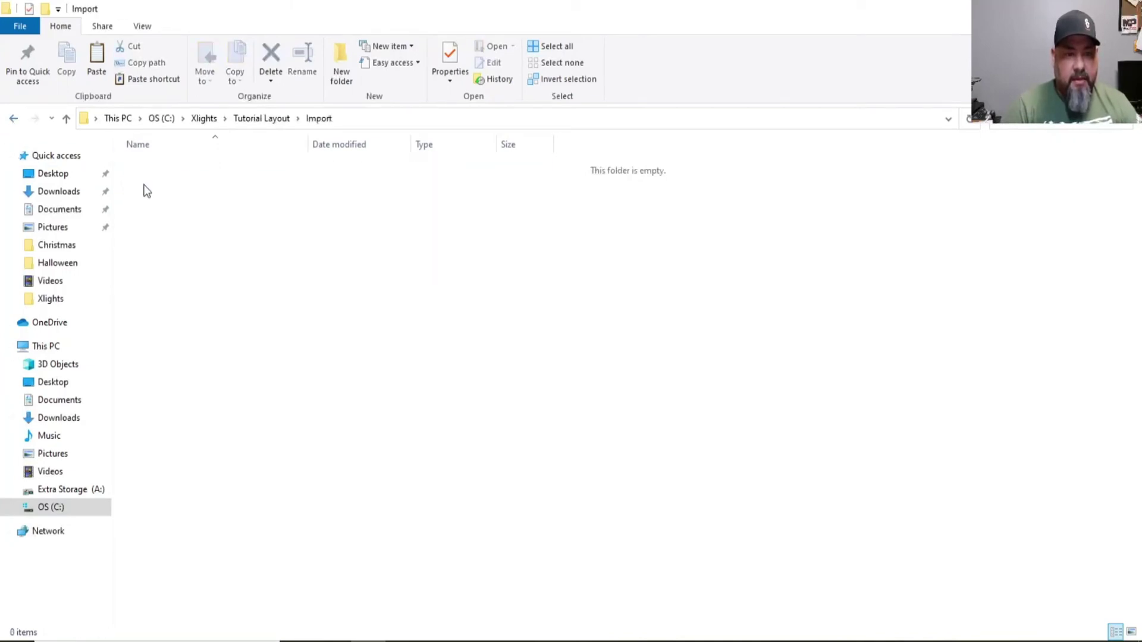
click(13, 118)
click(157, 199)
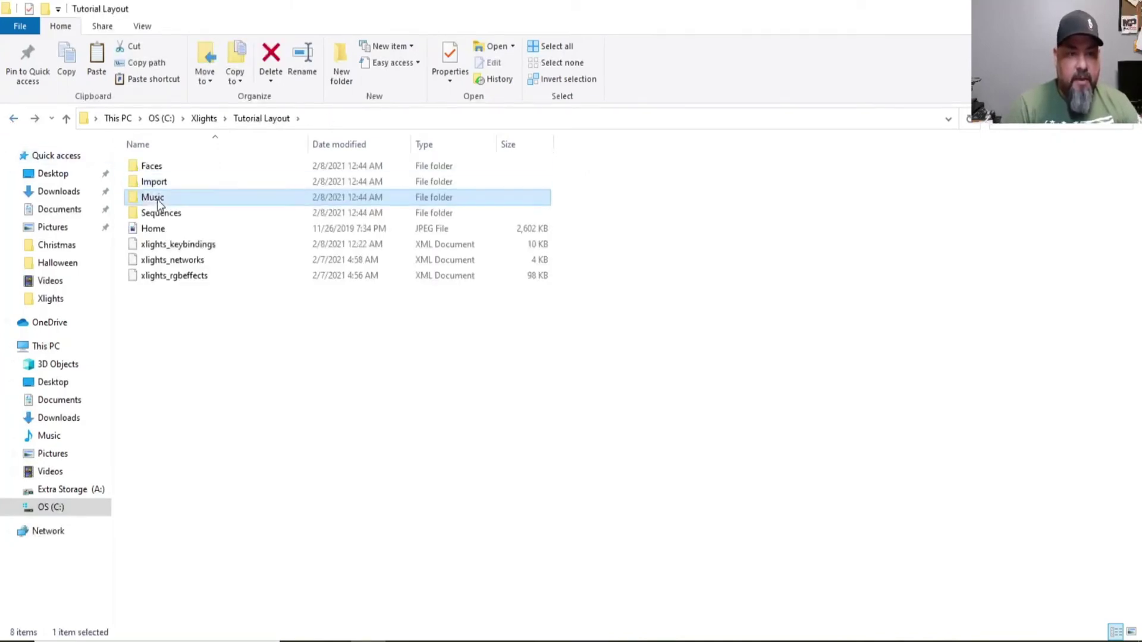
double_click(157, 199)
click(13, 118)
double_click(177, 212)
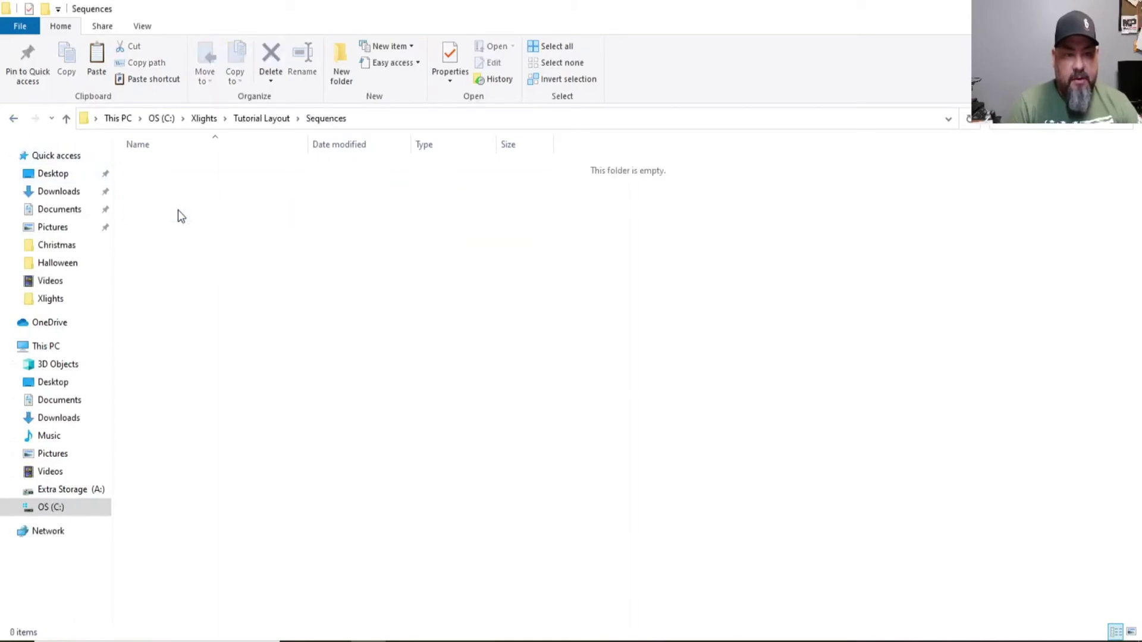
click(13, 118)
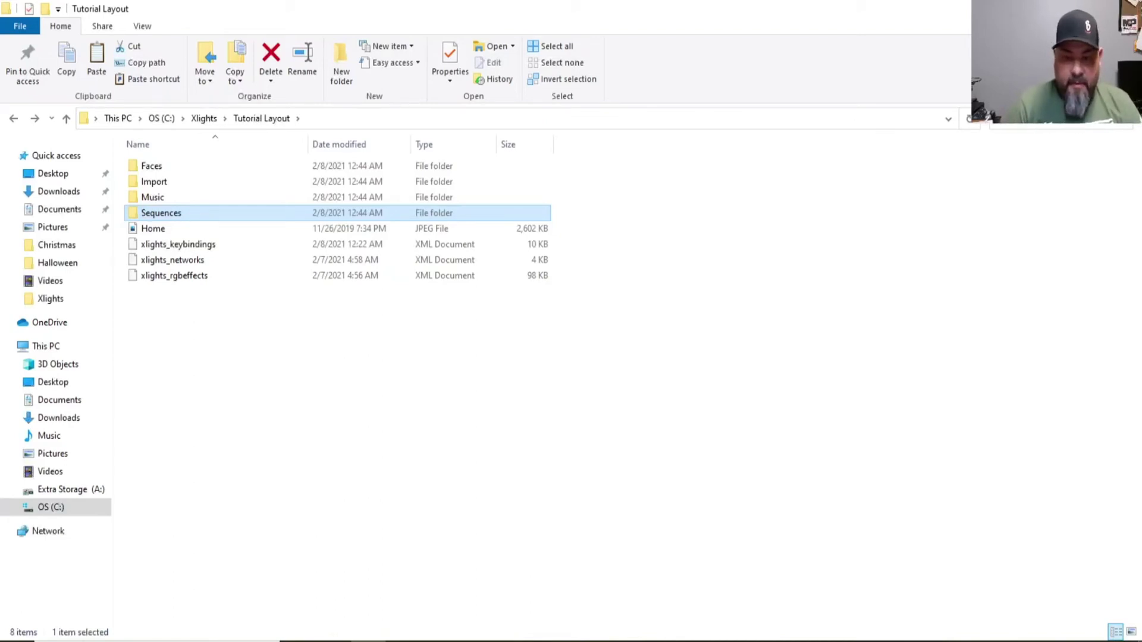
Step: Show the desktop and launch xLights from its desktop icon
key(super+d)
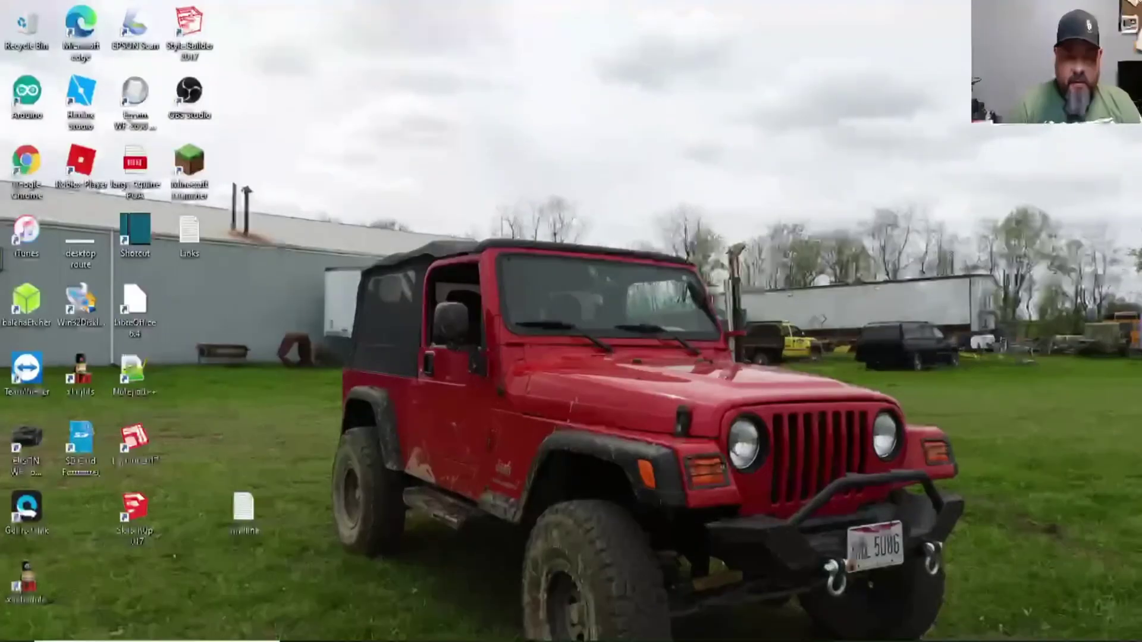
double_click(78, 380)
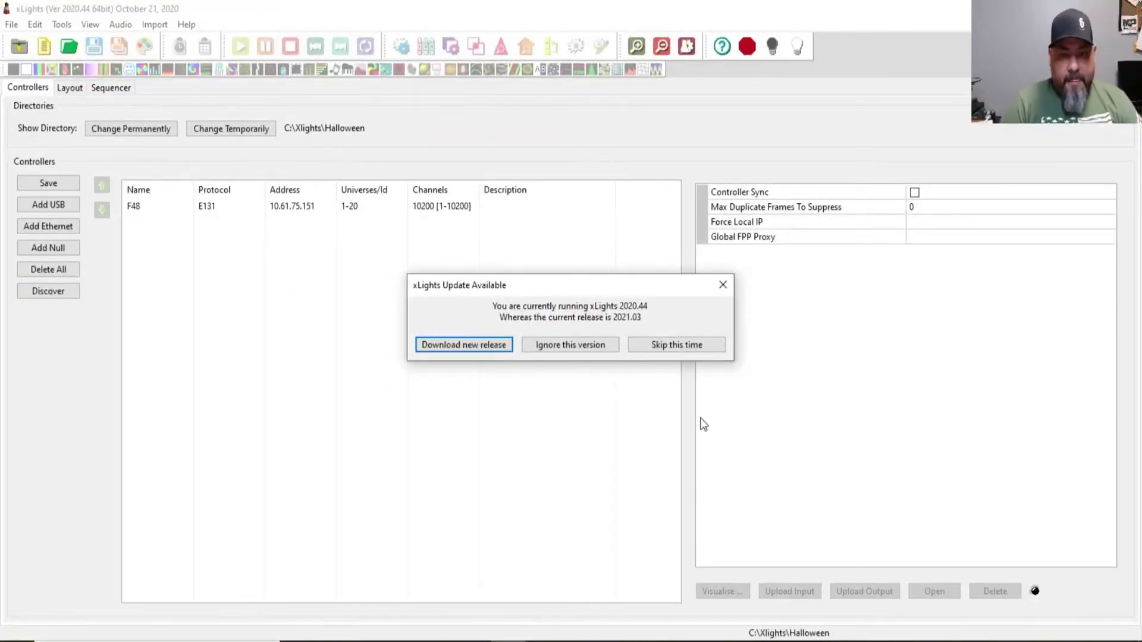
Step: Skip the 2021.03 update prompt to reveal the Halloween Controllers setup
click(678, 348)
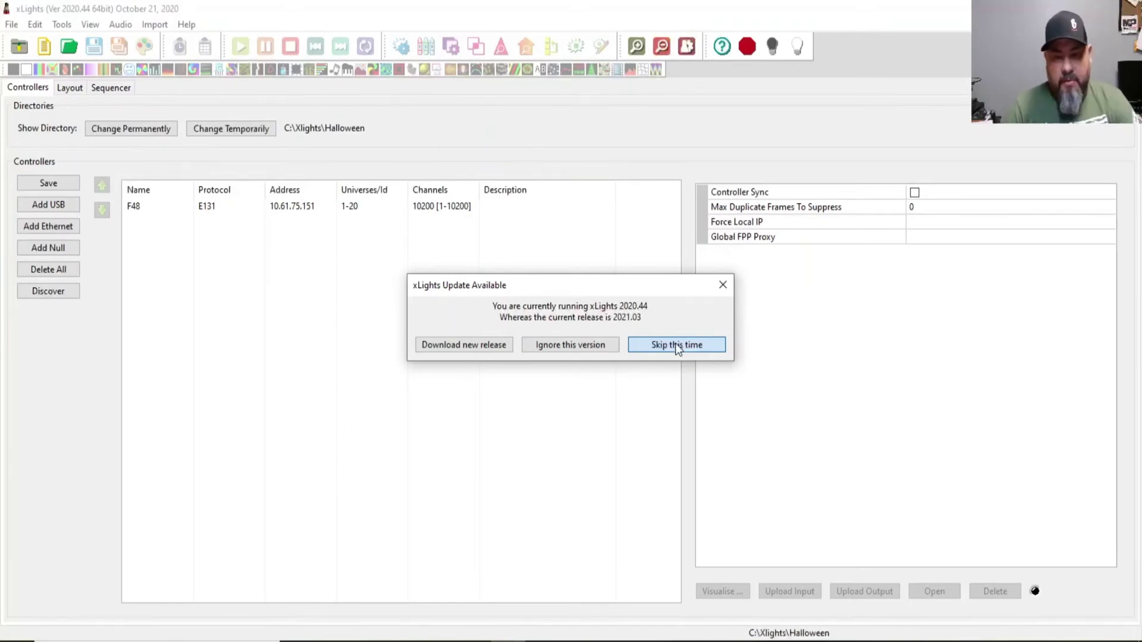
click(678, 346)
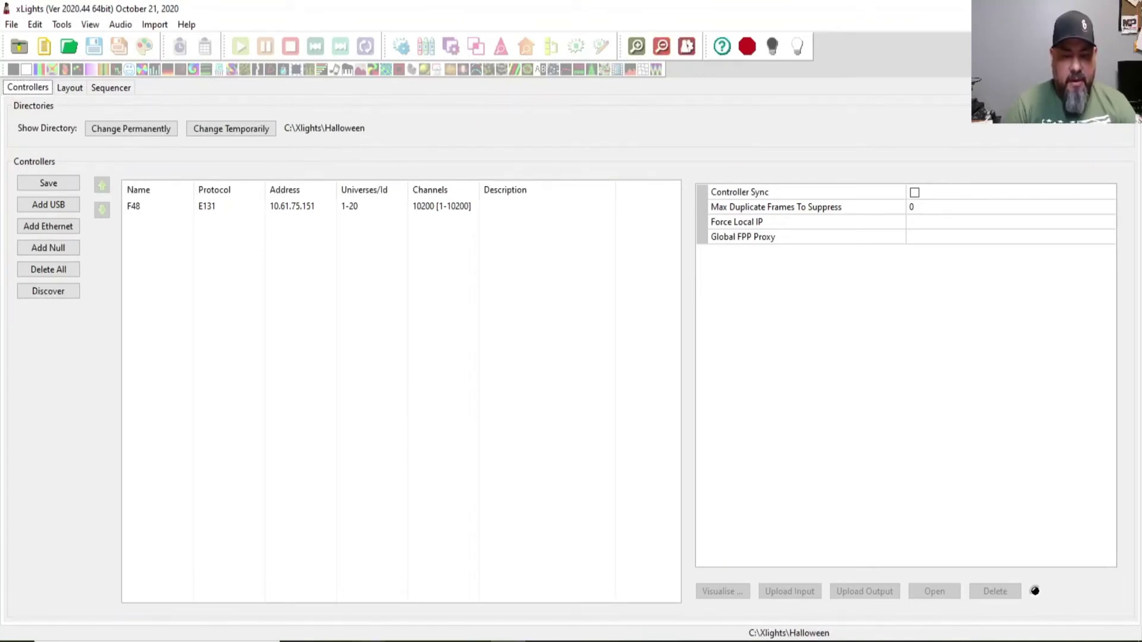
Step: Browse to the C:\Xlights\Halloween folder in File Explorer, then return to xLights
key(alt+Tab)
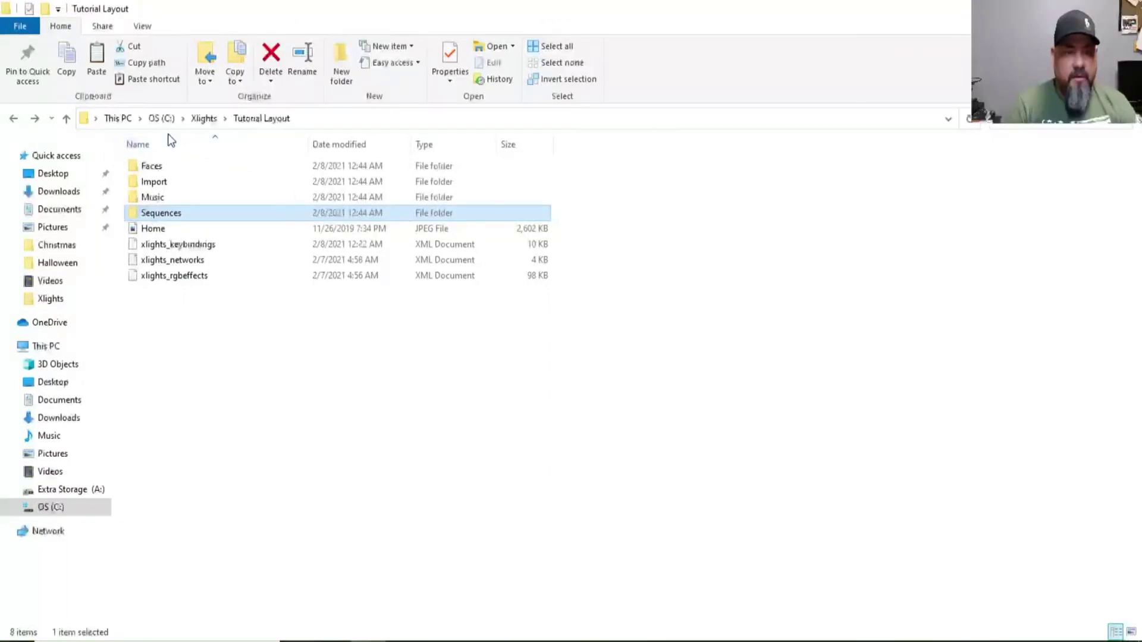
click(222, 119)
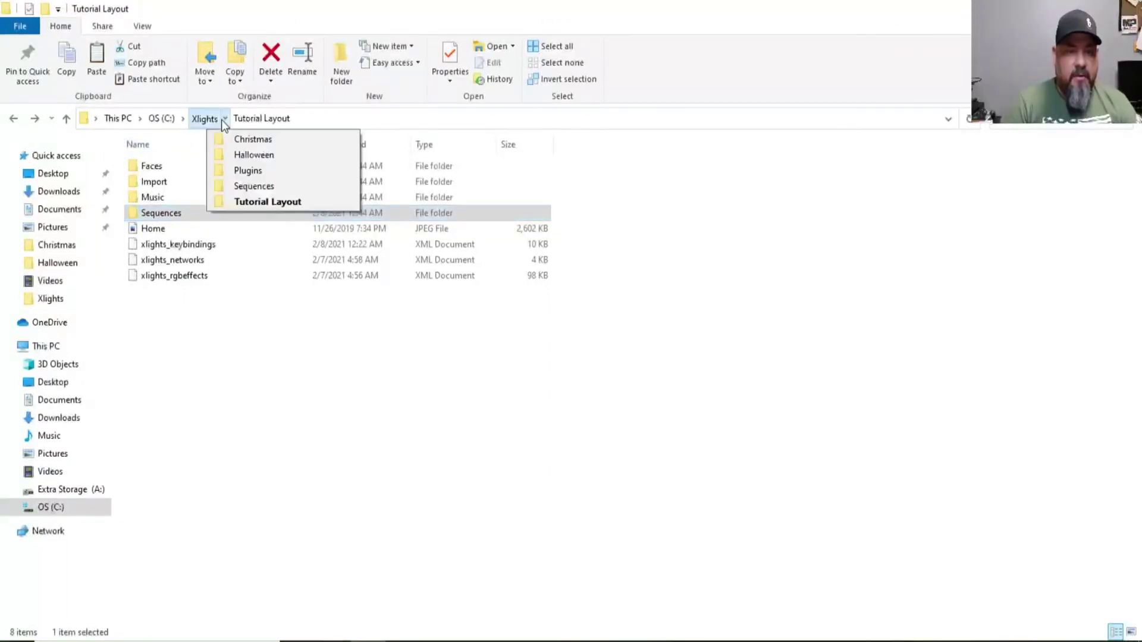
click(238, 153)
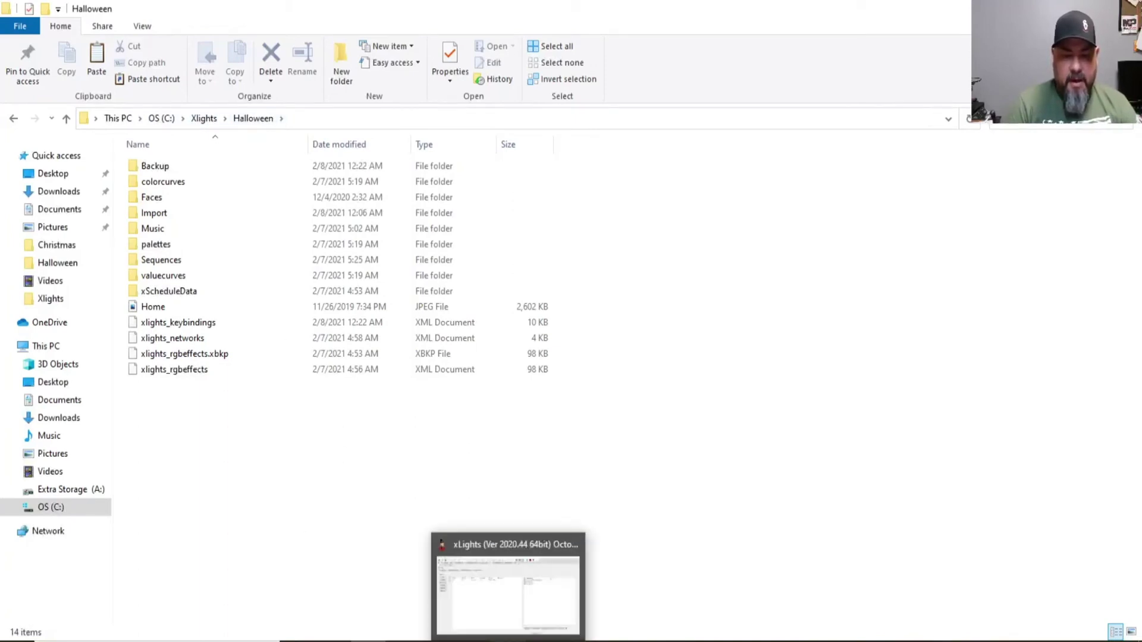
click(506, 641)
Step: Select the Falcon F48 controller to view its E131 settings: 510 channels per universe, 10200 total
click(137, 208)
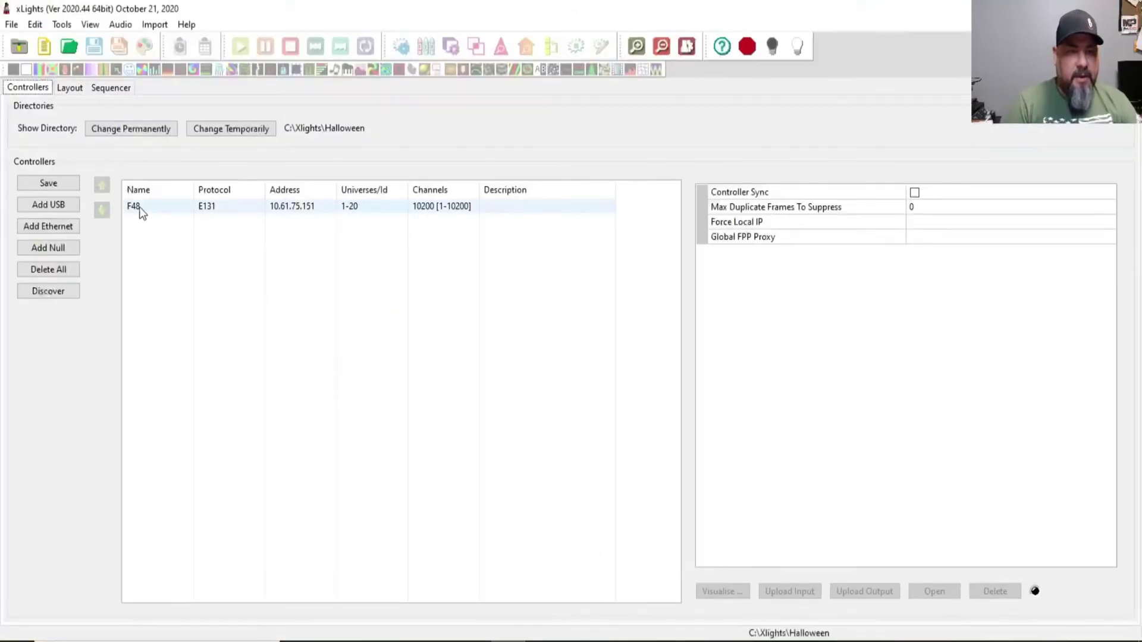
click(134, 202)
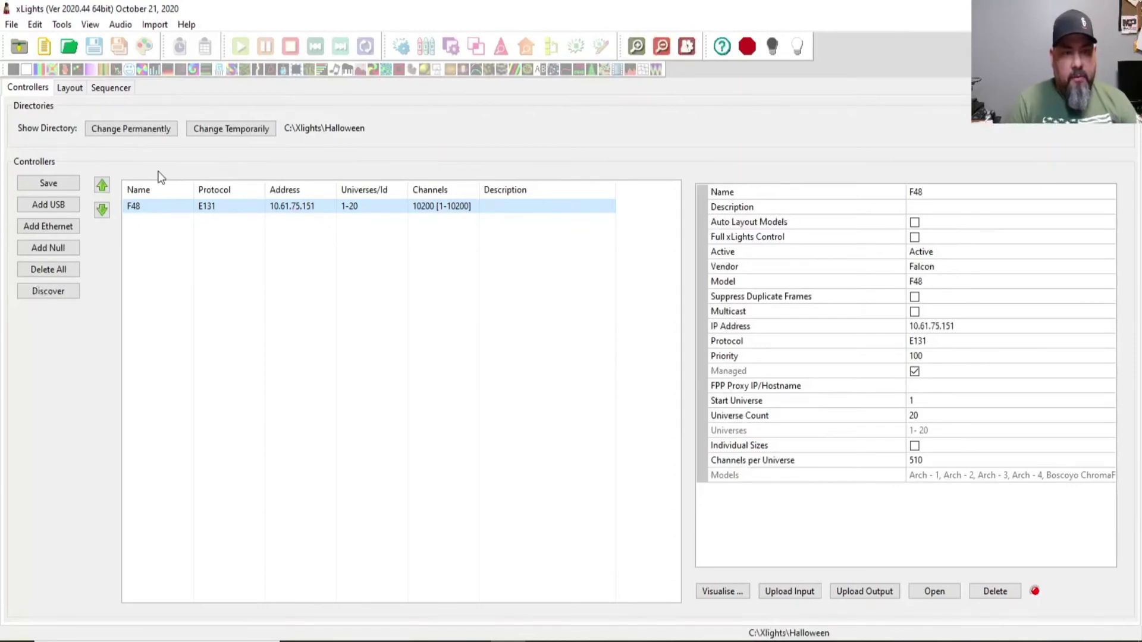
Step: Choose C:\Xlights\Tutorial Layout as the permanent show directory in the Select Show Directory dialog
click(114, 136)
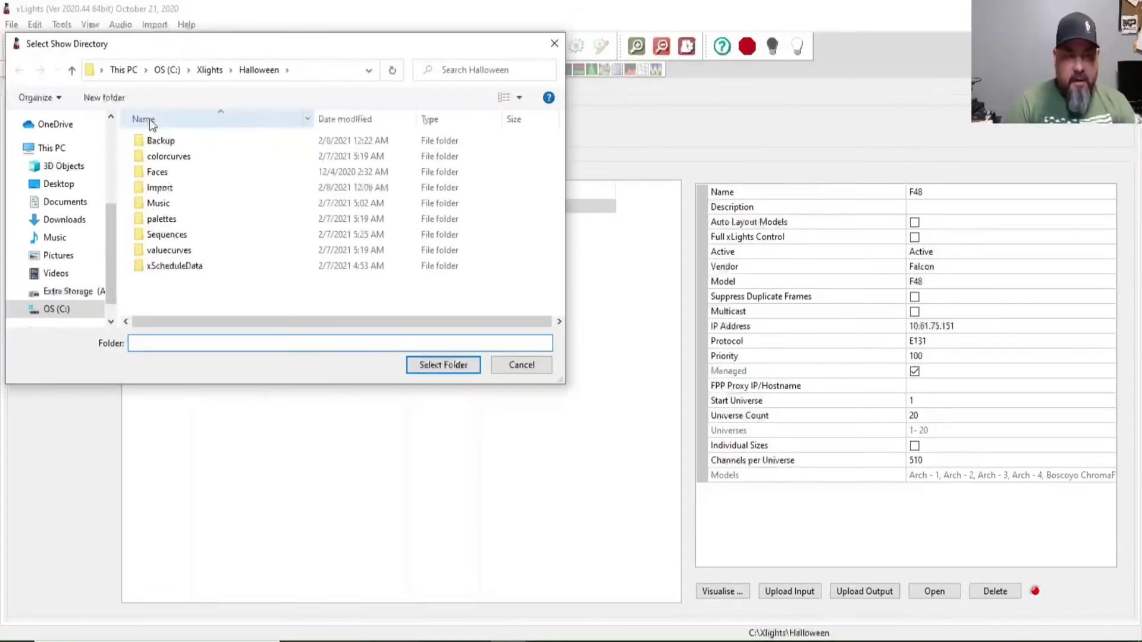
drag(199, 46, 264, 201)
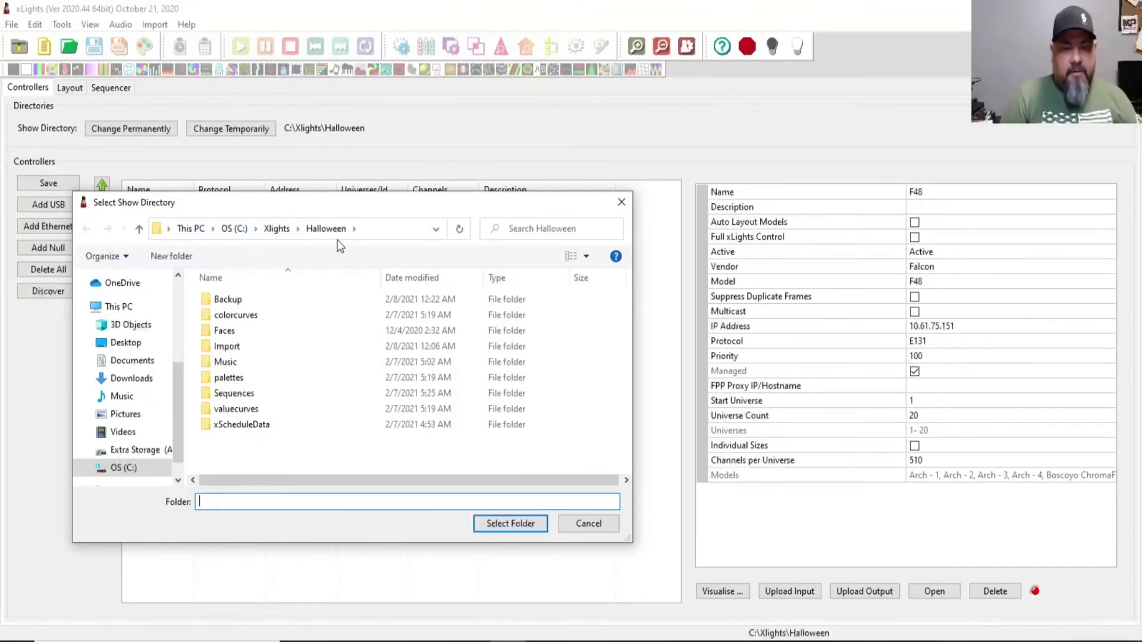
click(298, 230)
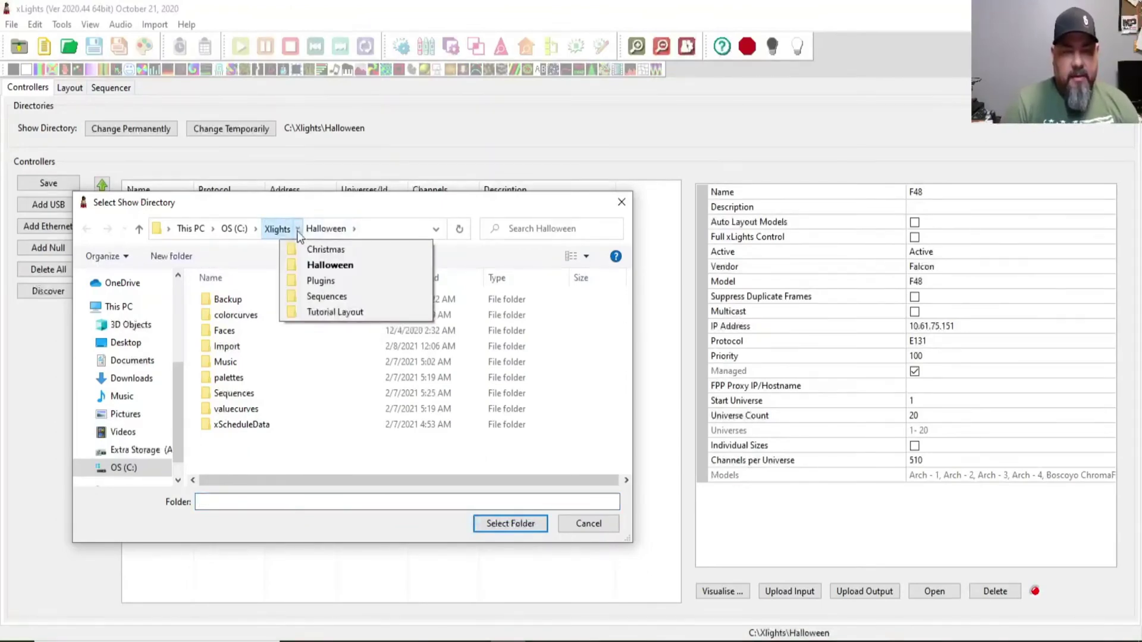
click(279, 230)
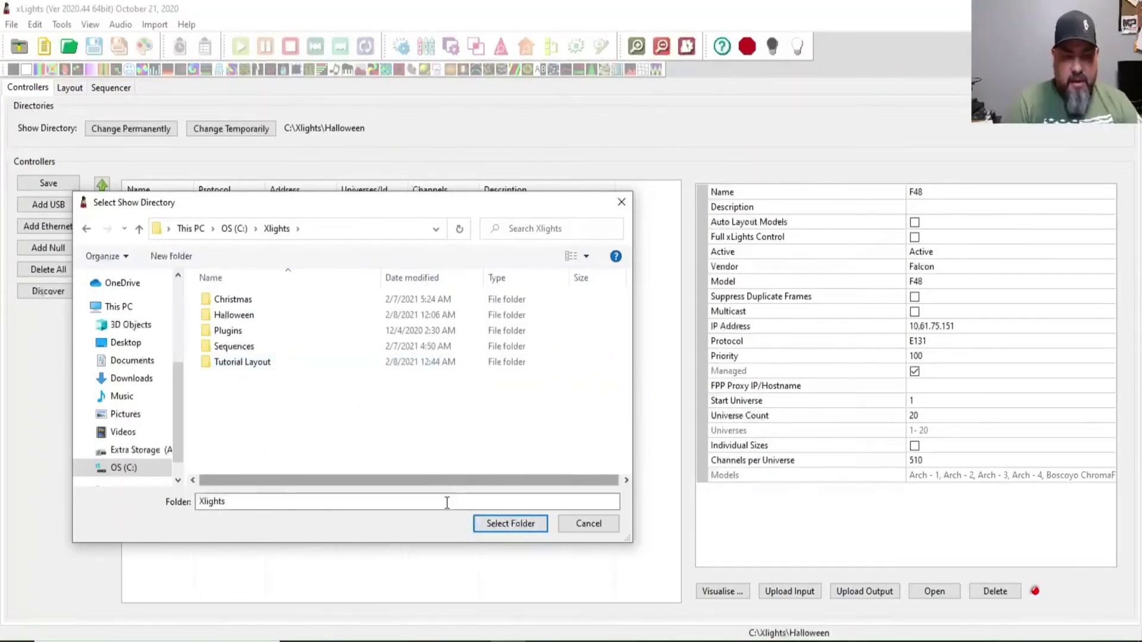
double_click(262, 363)
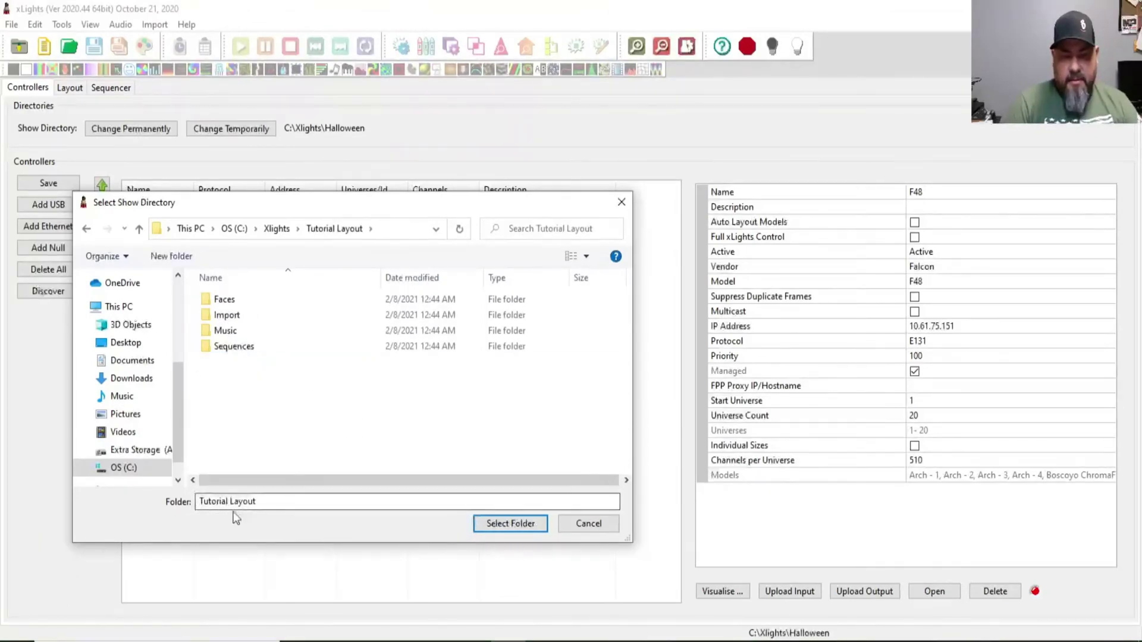
click(524, 530)
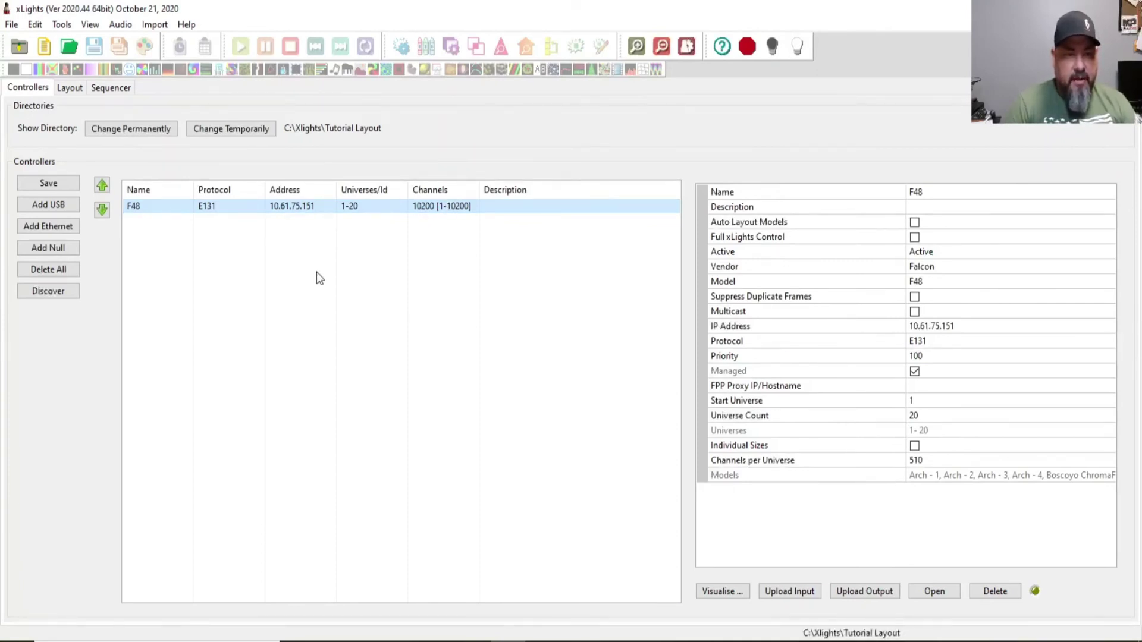
Step: On the Layout tab, sort the Tutorial Layout models by Start Chan and switch the house preview to 3D
click(70, 88)
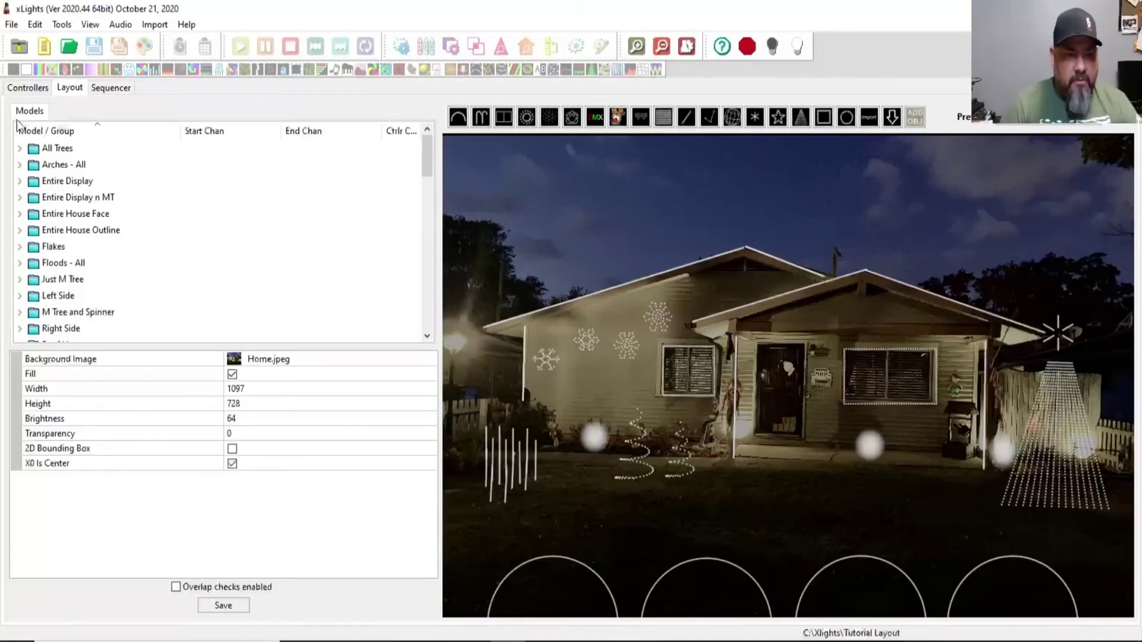
drag(426, 145, 415, 202)
click(238, 131)
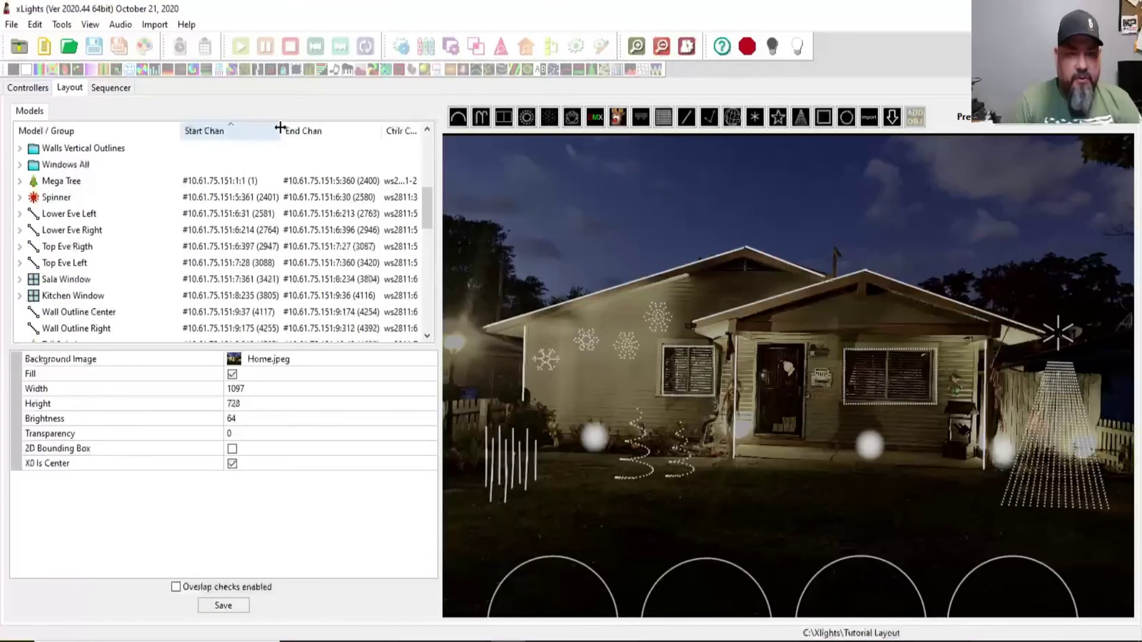
drag(280, 127, 284, 128)
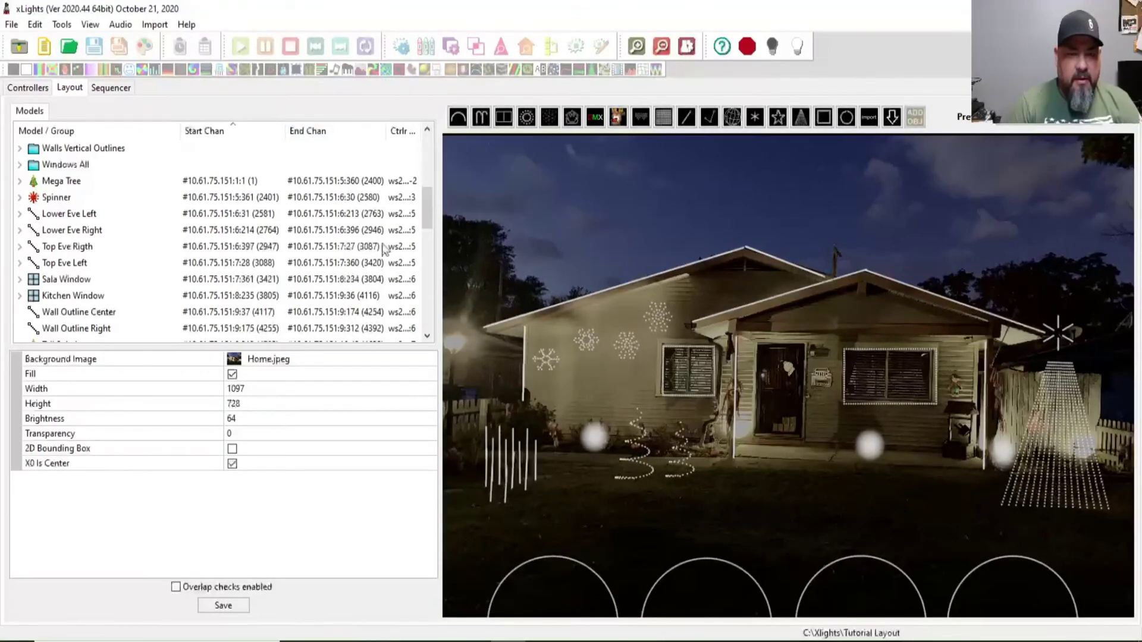
drag(426, 201, 420, 317)
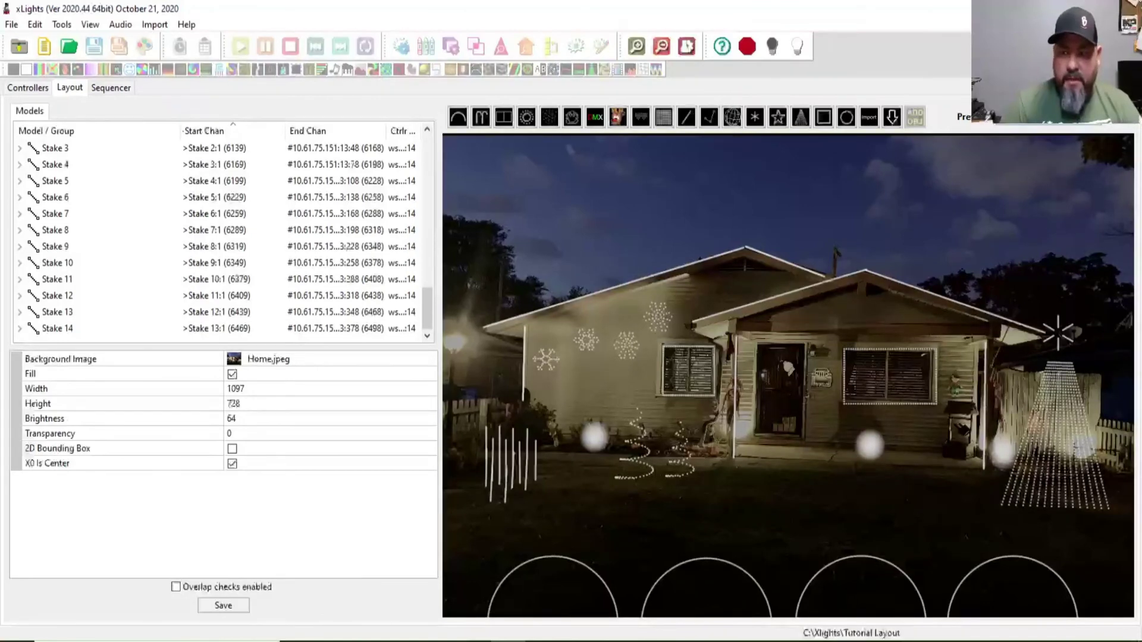
click(1116, 125)
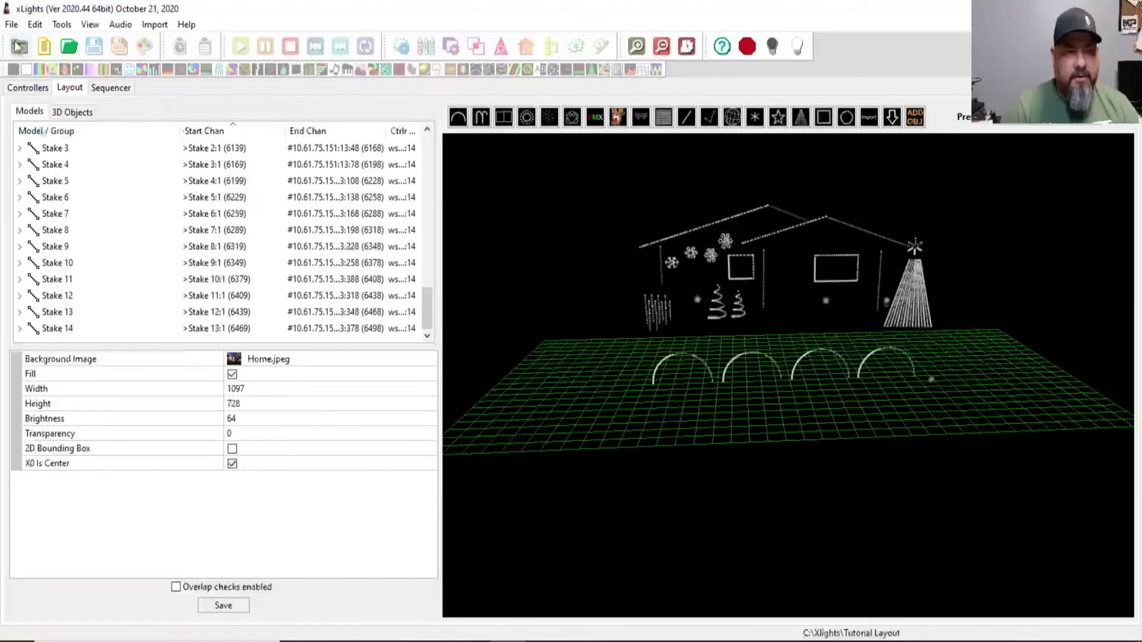
Step: Save the layout, glance at the Controllers tab, then quit xLights
click(11, 25)
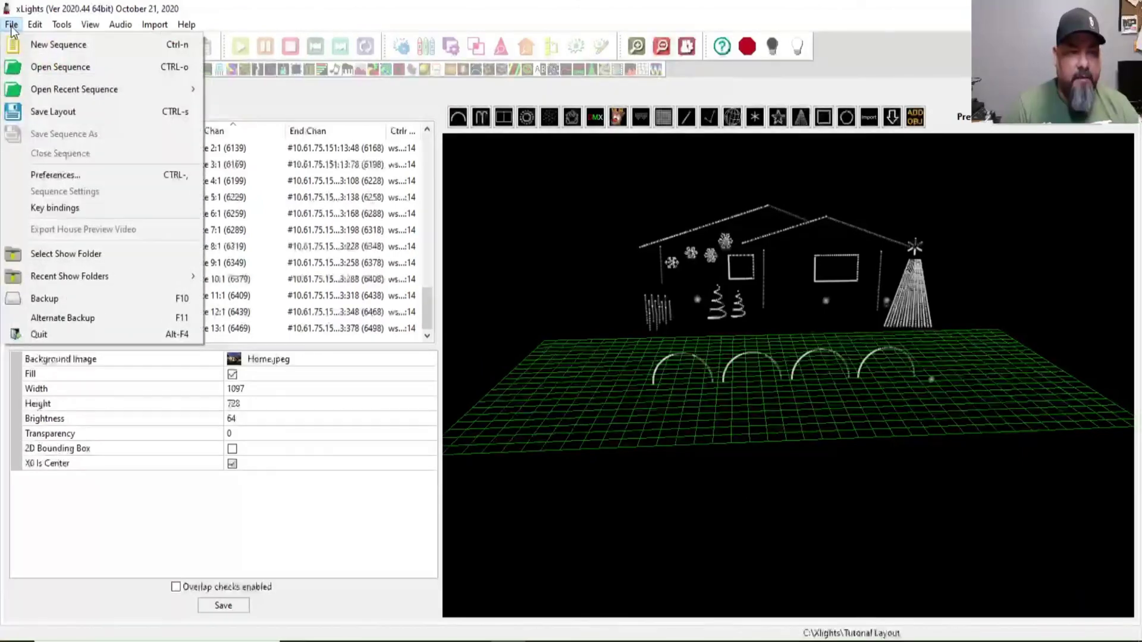
click(90, 113)
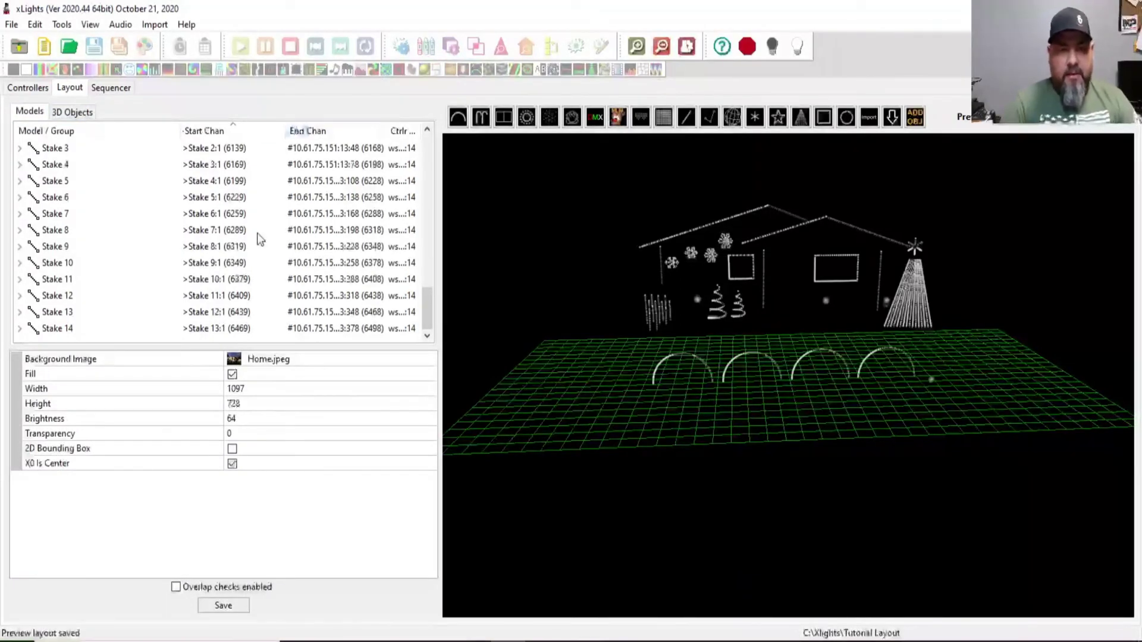
click(18, 90)
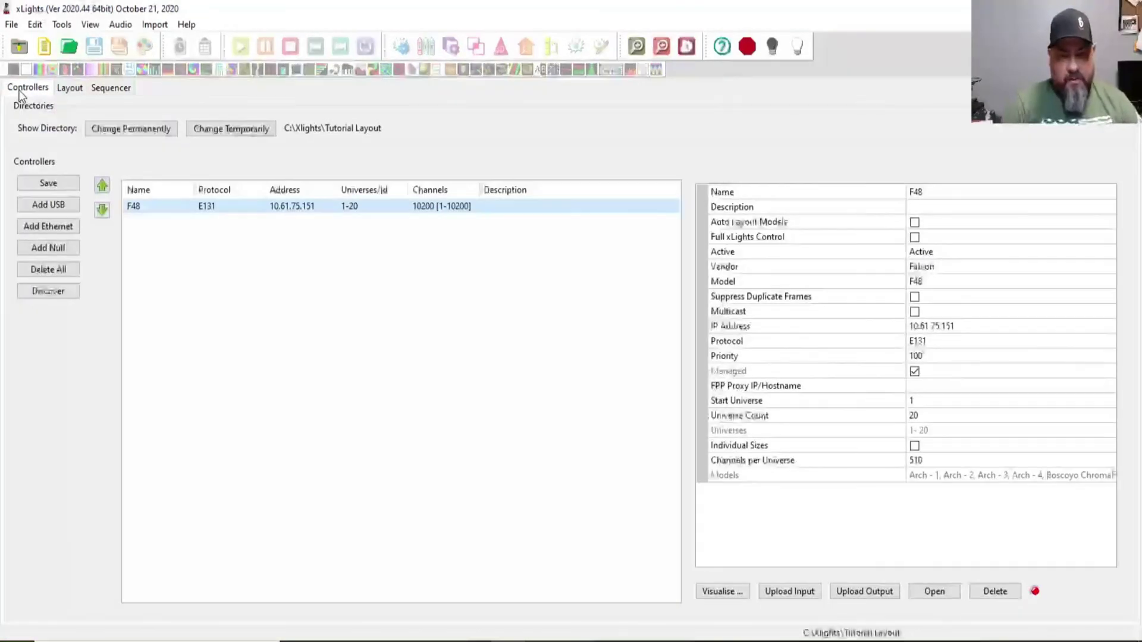
click(71, 90)
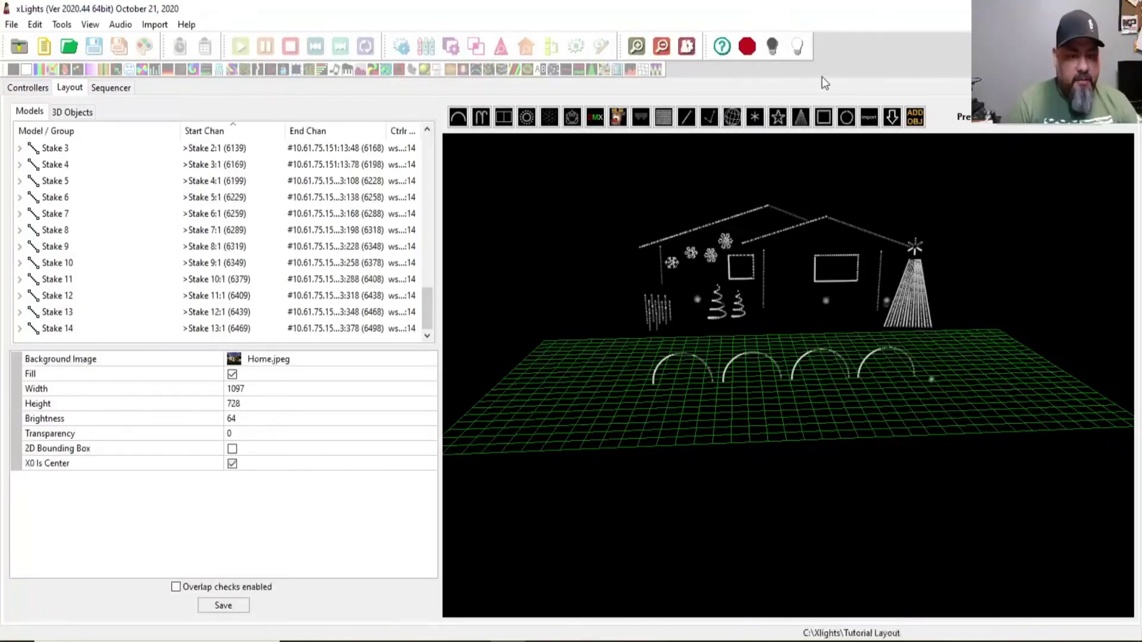
click(11, 24)
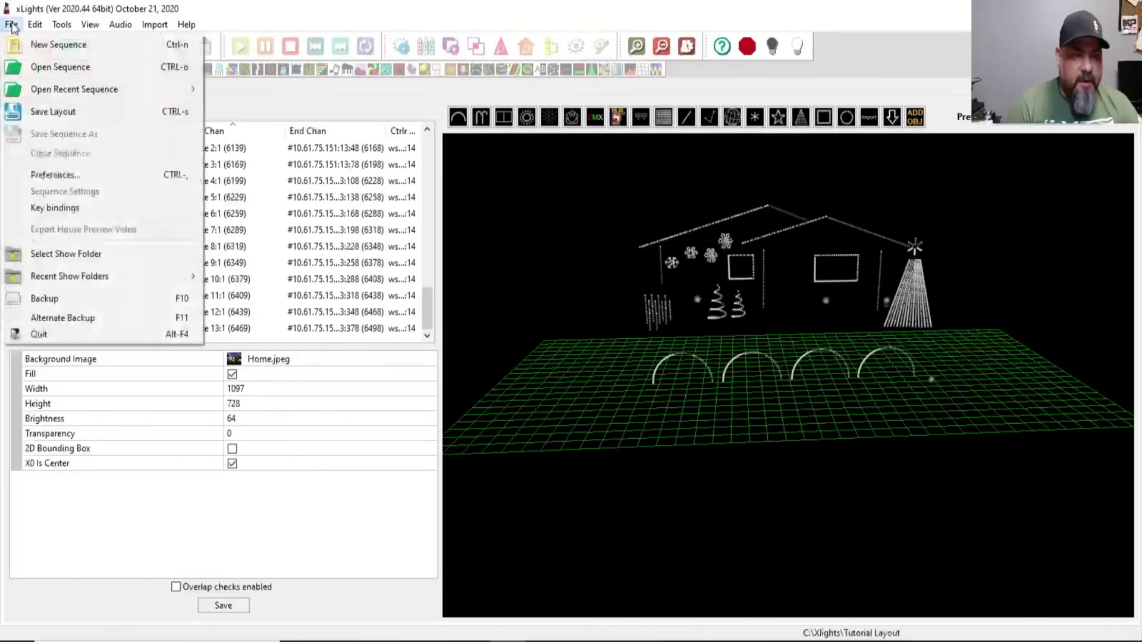
click(17, 335)
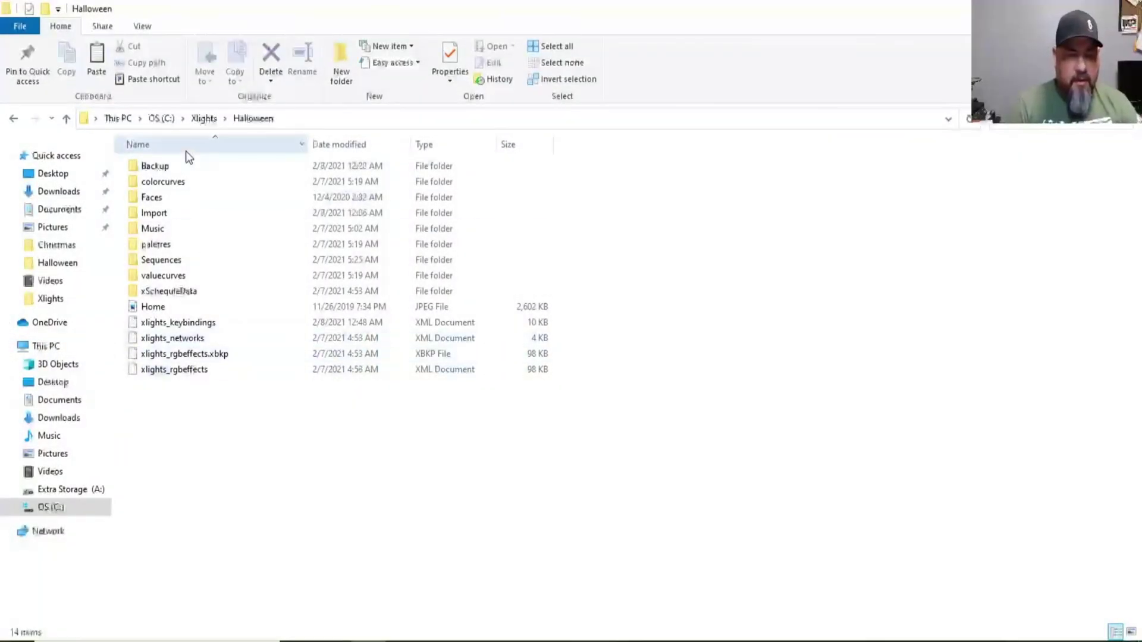
Step: Open C:\Xlights\Tutorial Layout and inspect its new Backup and Sequences subfolders
click(226, 120)
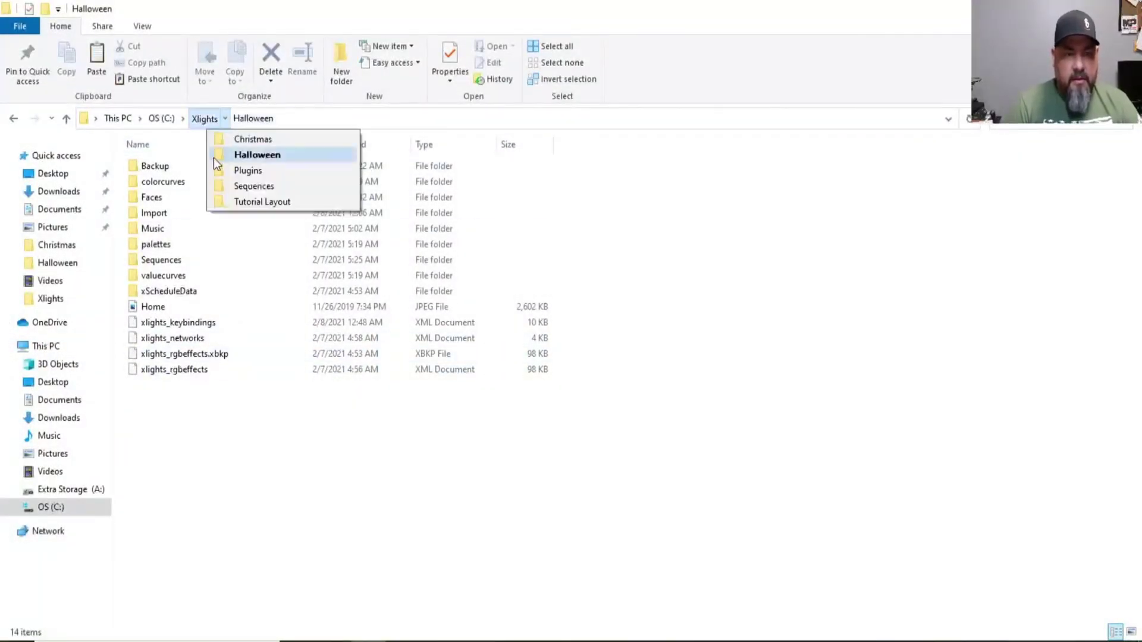
click(241, 201)
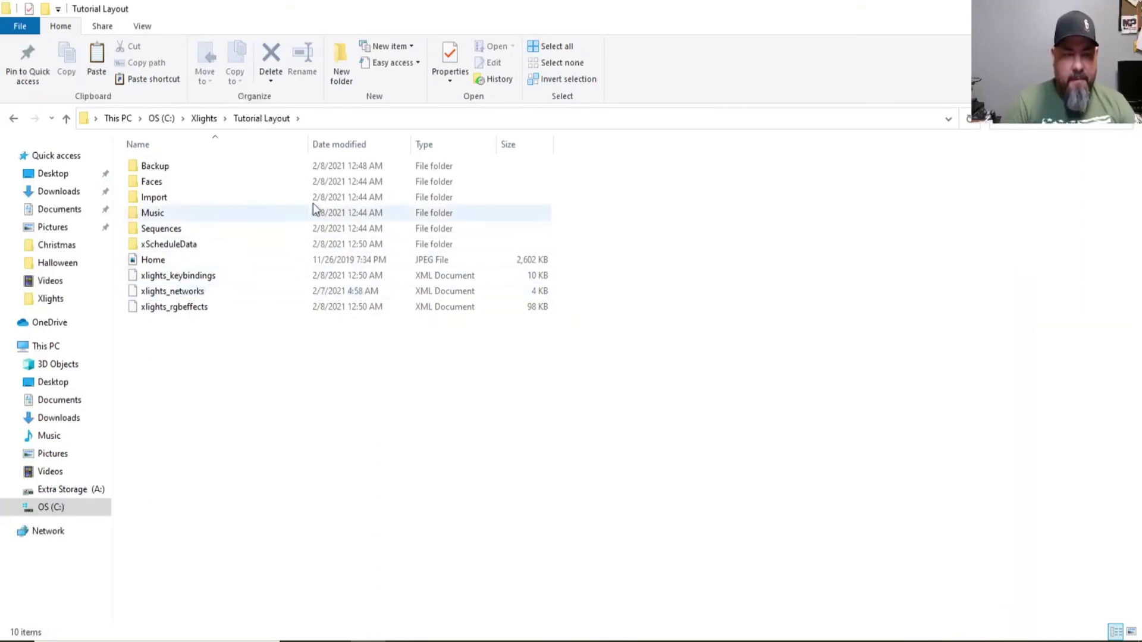
double_click(304, 173)
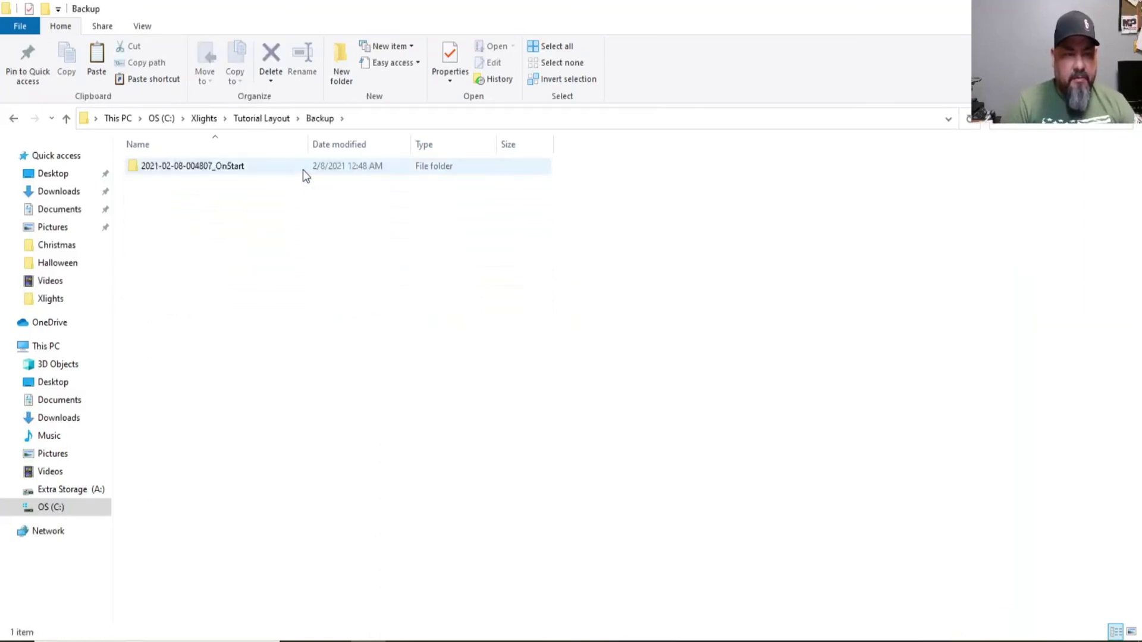
click(13, 119)
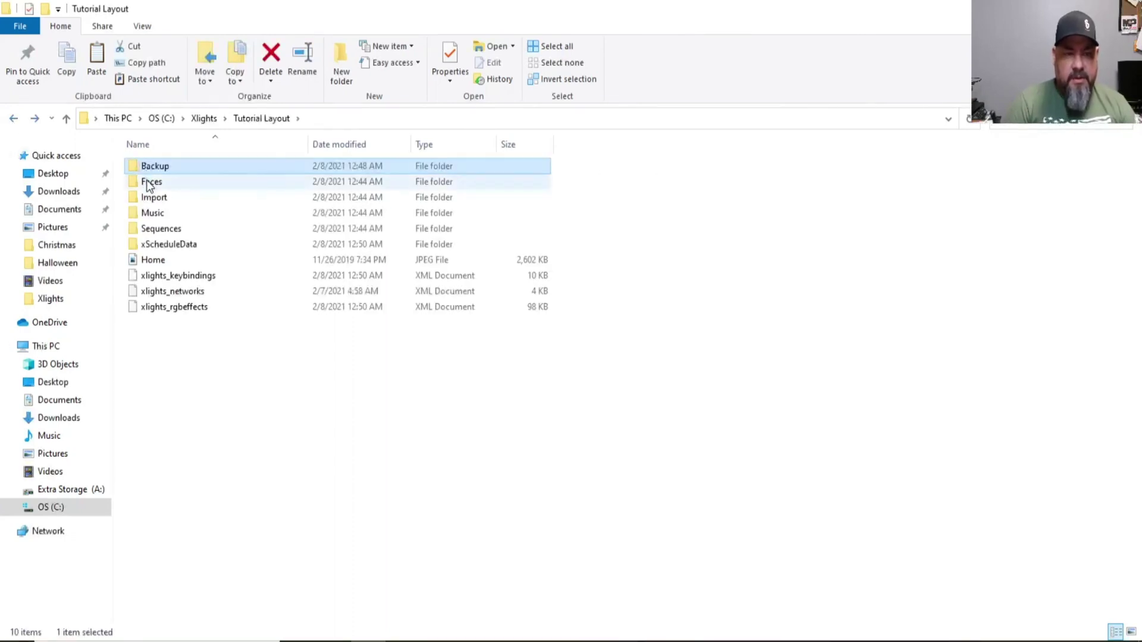
click(161, 235)
double_click(162, 231)
click(16, 120)
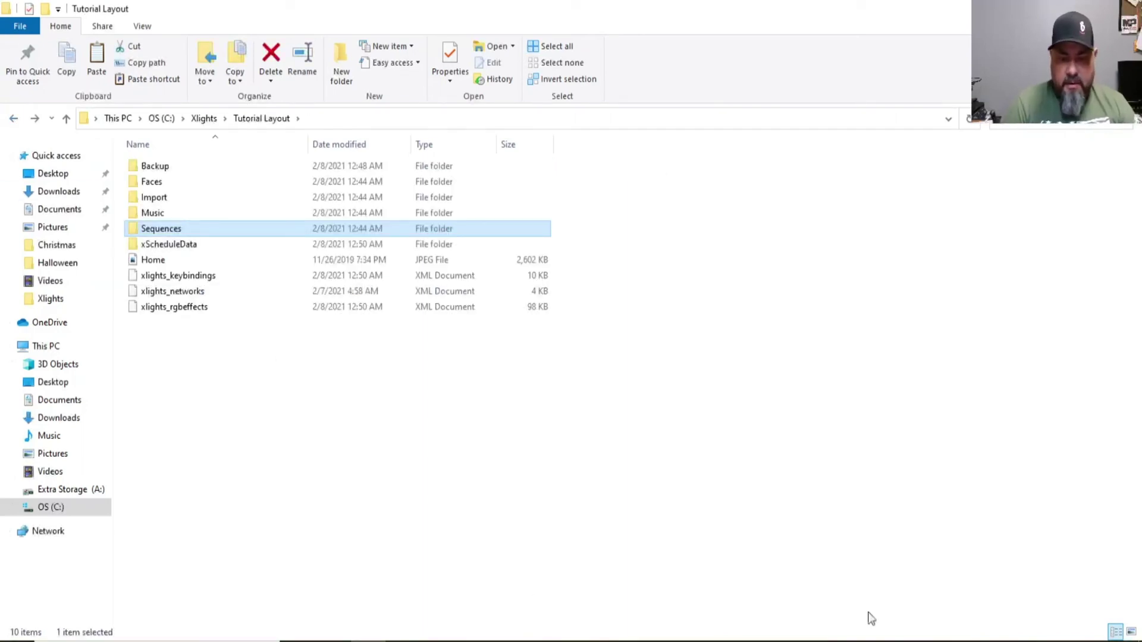
Step: Relaunch xLights from the desktop icon, skipping the update this time
key(super+d)
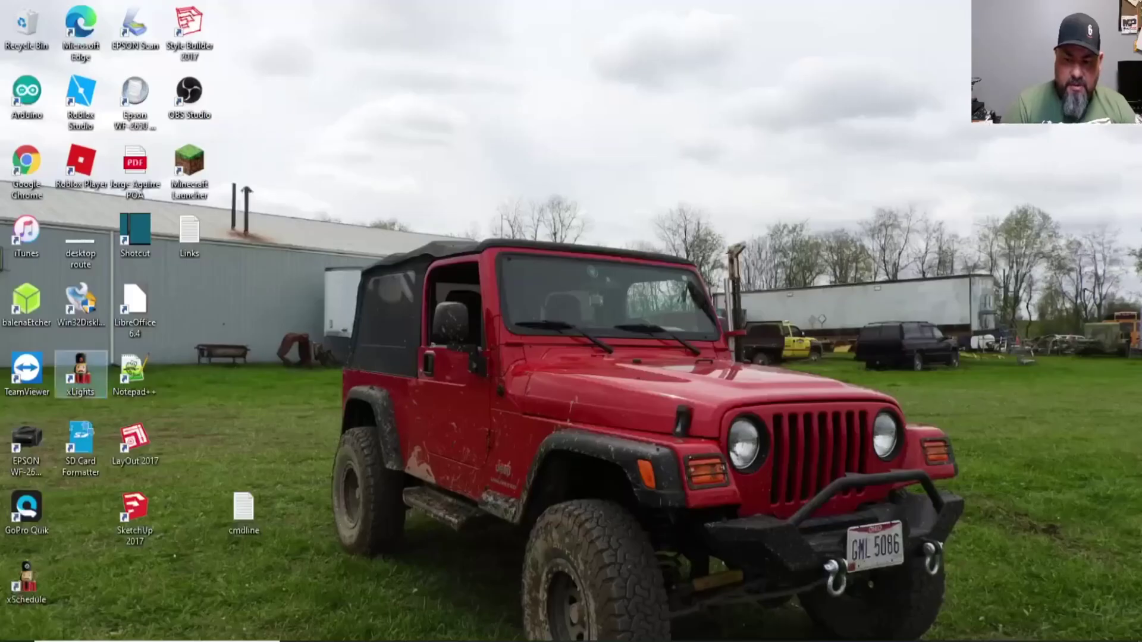
double_click(81, 372)
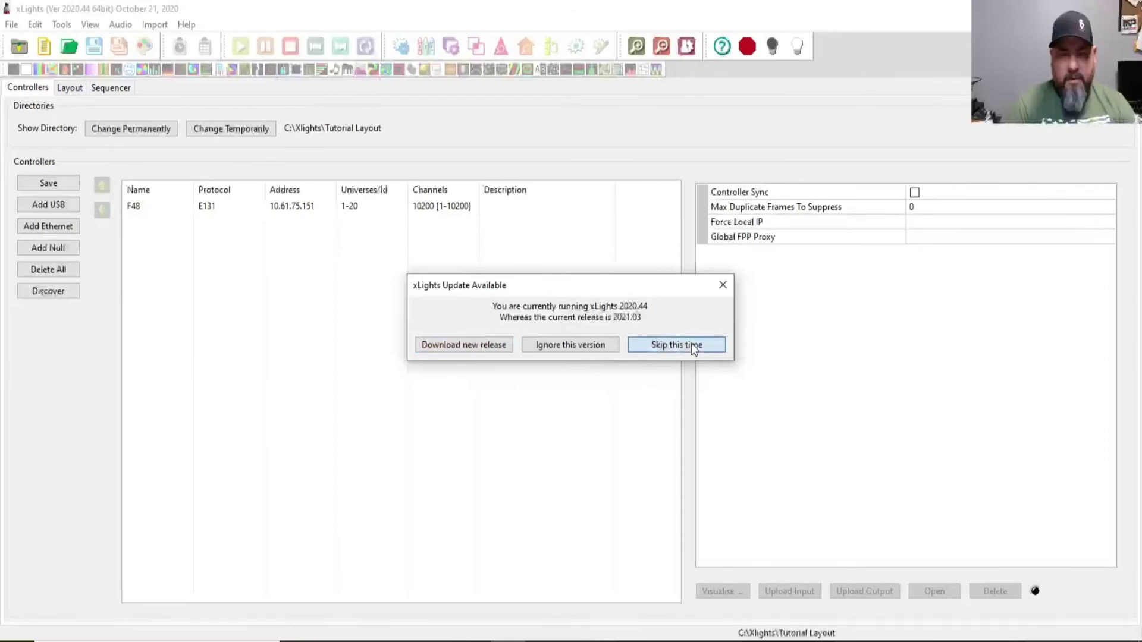
click(691, 344)
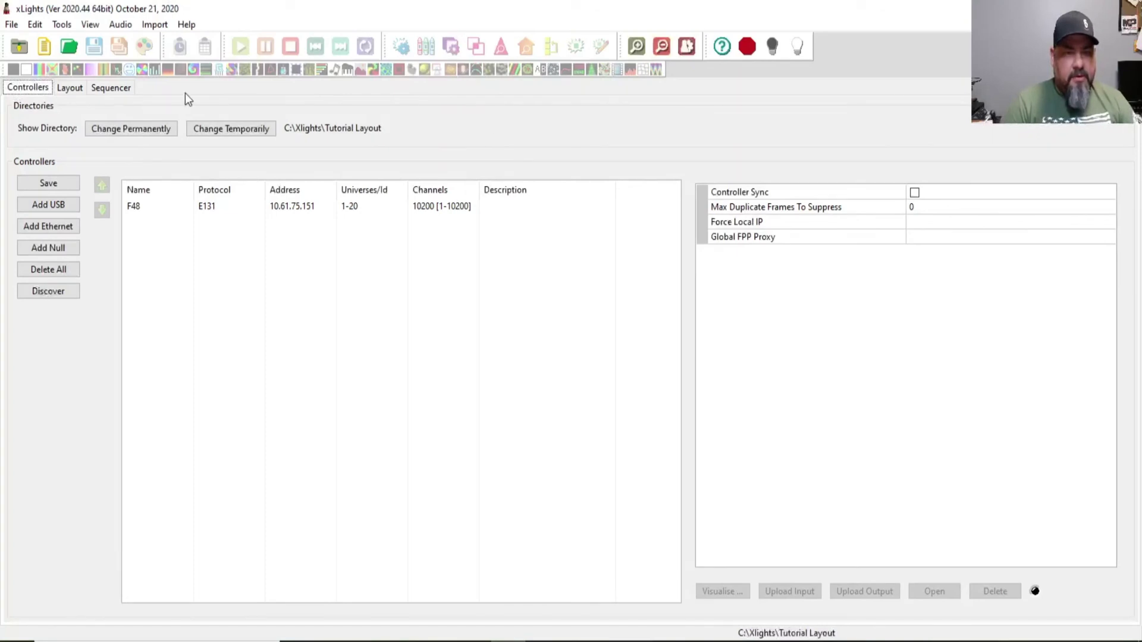
Step: Show the Layout tab with Tutorial Layout's model groups and the 3D Home.jpeg house preview
click(69, 88)
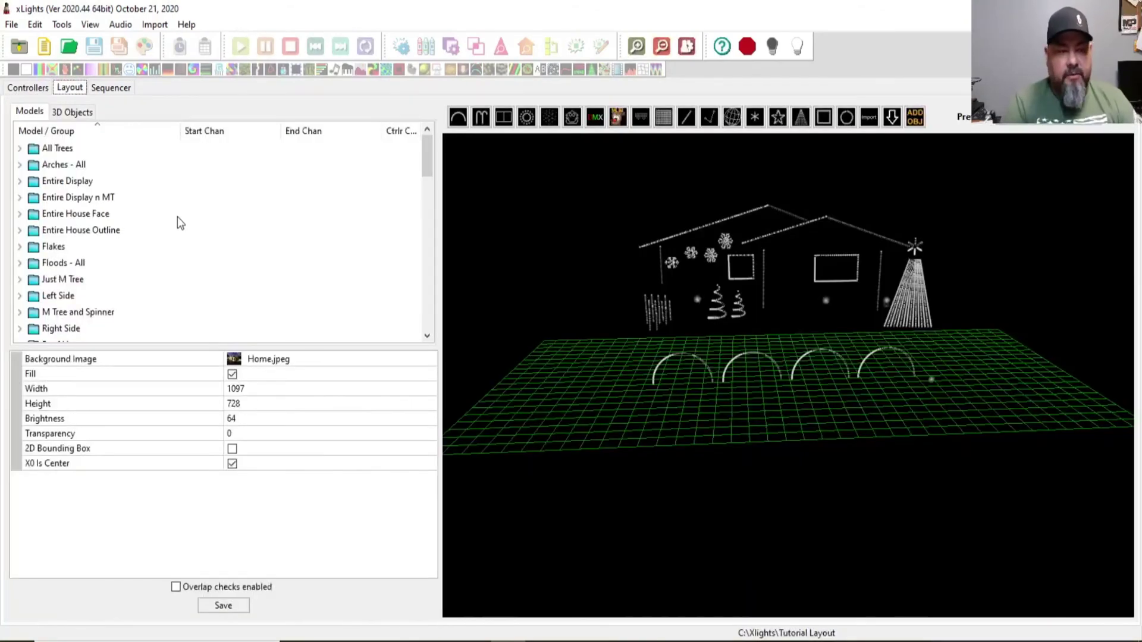